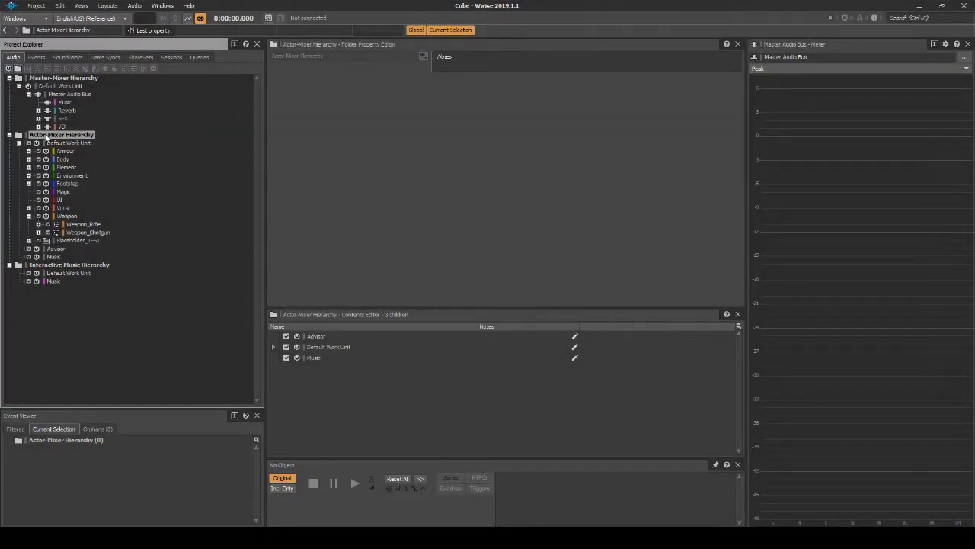
Create a new actor-mixer named Weapon_Machine_Gun under the Weapon folder.
click(47, 136)
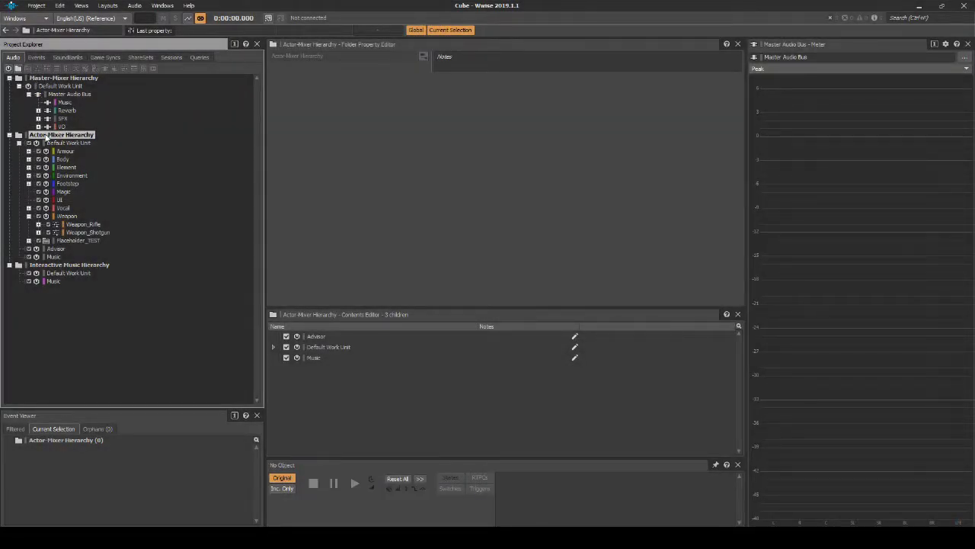
click(62, 208)
click(63, 217)
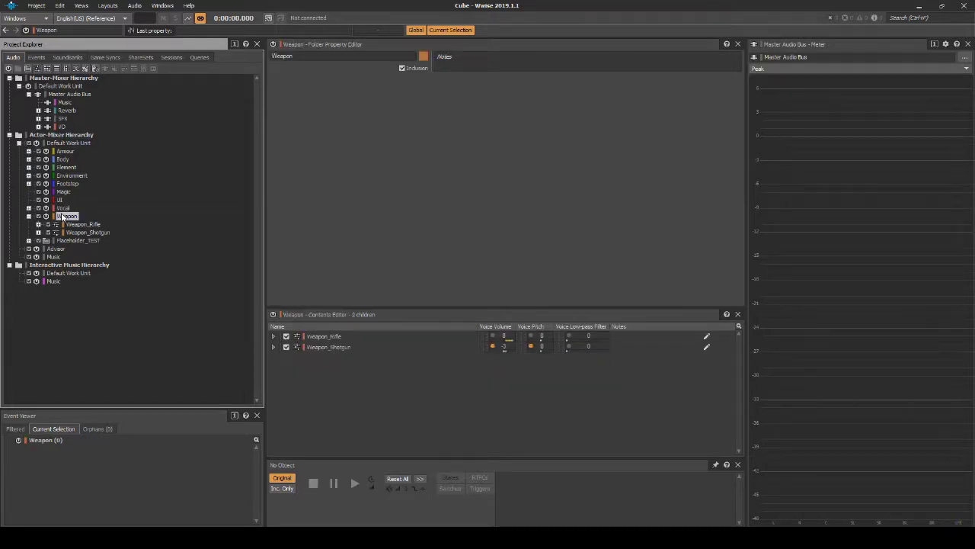
right_click(62, 216)
mouse_move(152, 219)
click(241, 242)
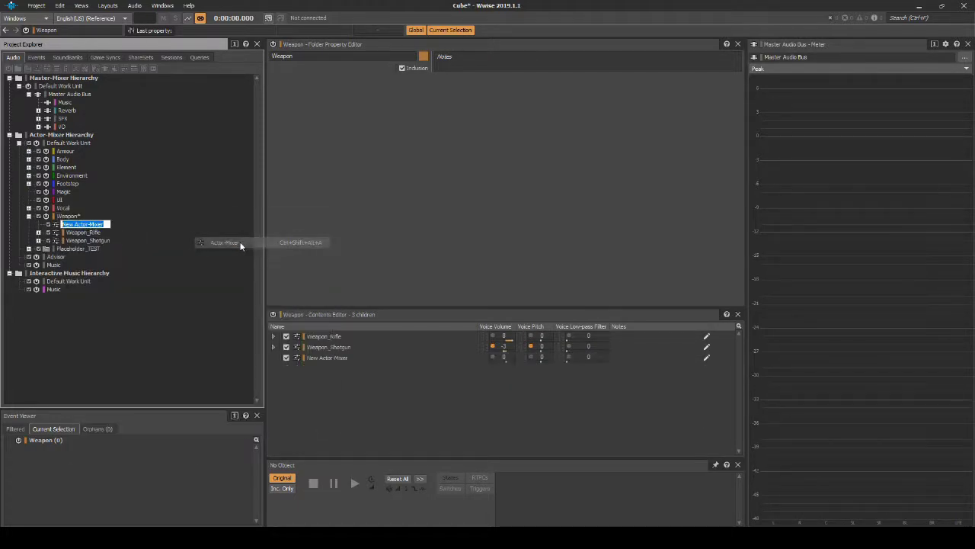
text(Weap)
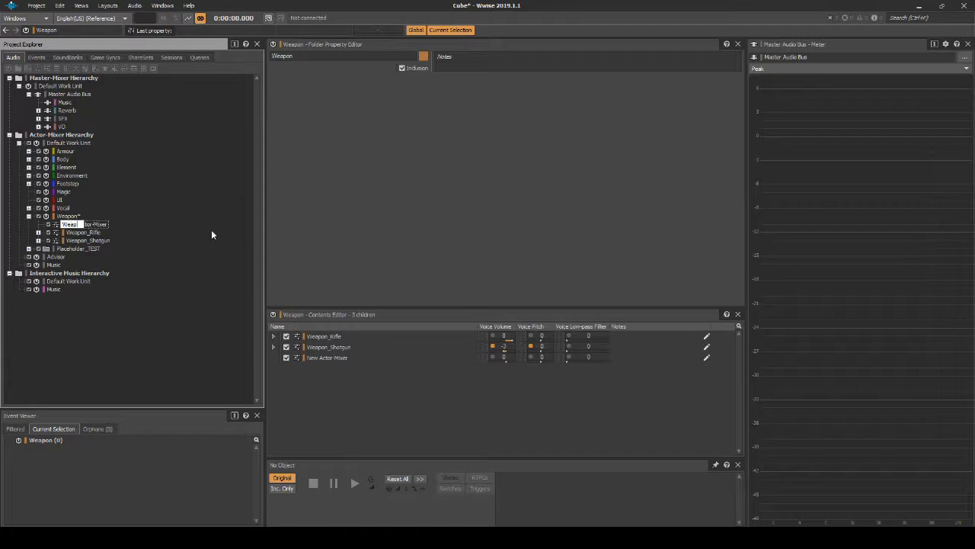
text(on_Machine_Gun)
key(Return)
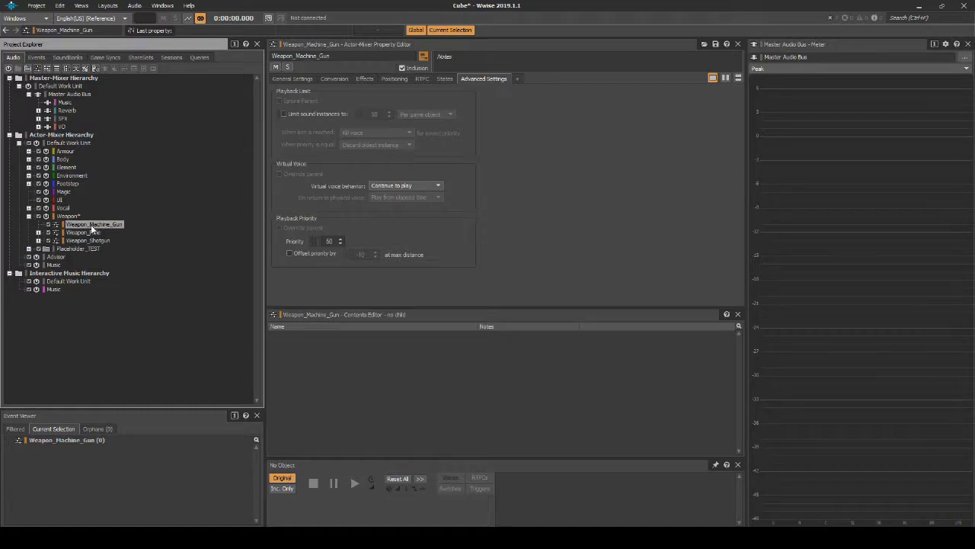
Route Weapon_Machine_Gun's output bus to the Weapon bus under SFX.
click(276, 80)
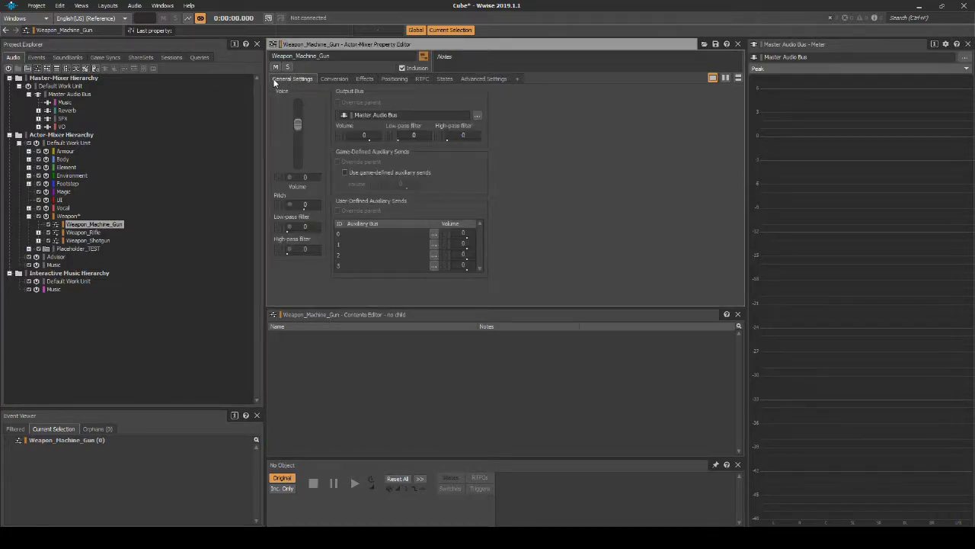
click(38, 119)
drag(77, 192, 365, 119)
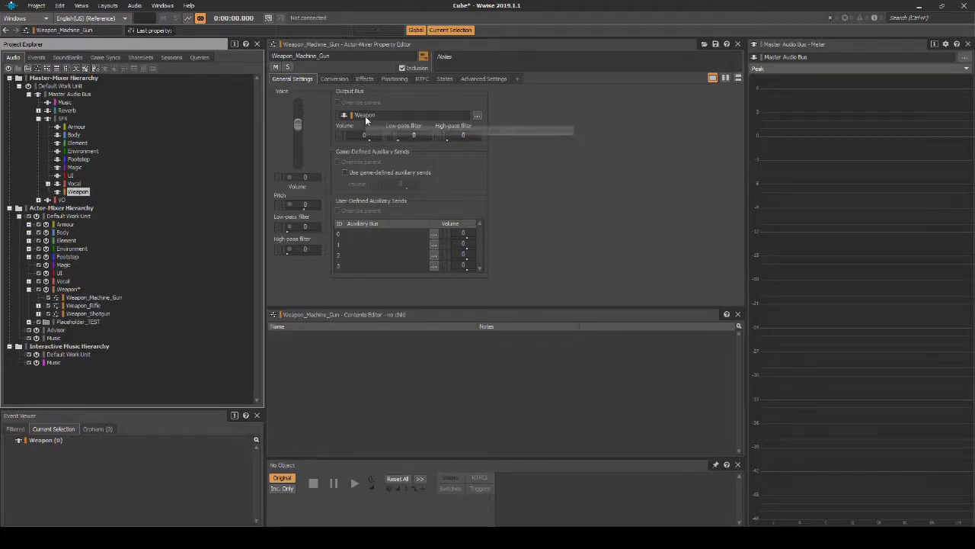
Add a random container named Weapon_Machine_Gun_Fire under Weapon_Machine_Gun.
right_click(113, 299)
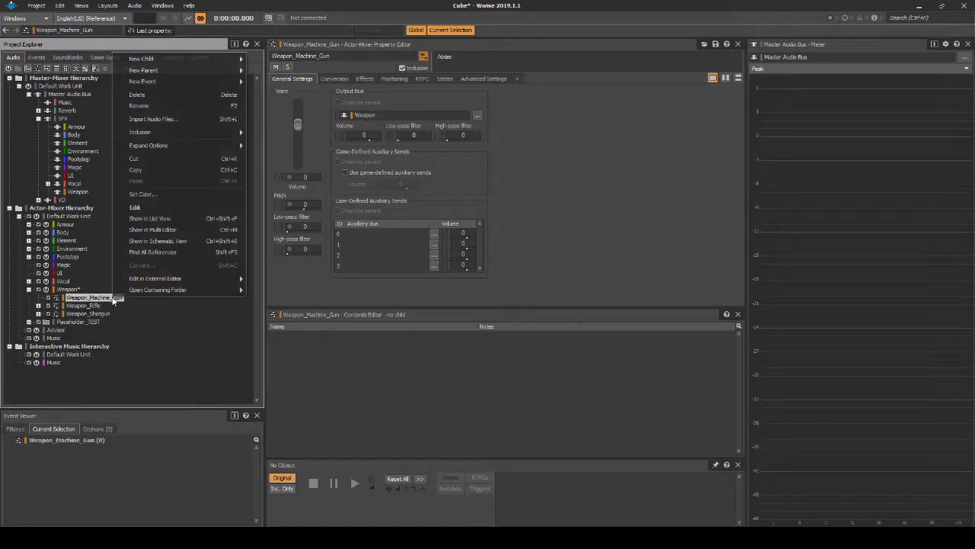
mouse_move(141, 61)
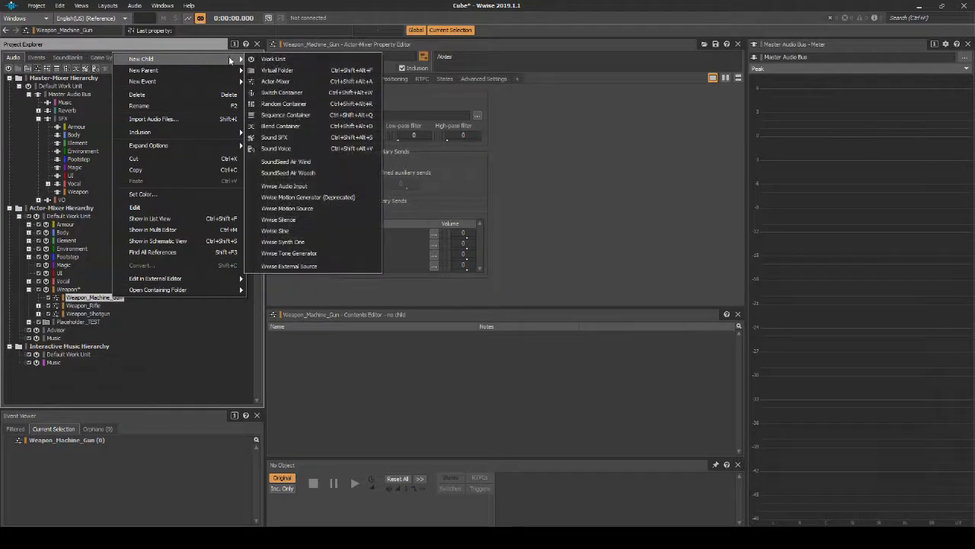
click(280, 104)
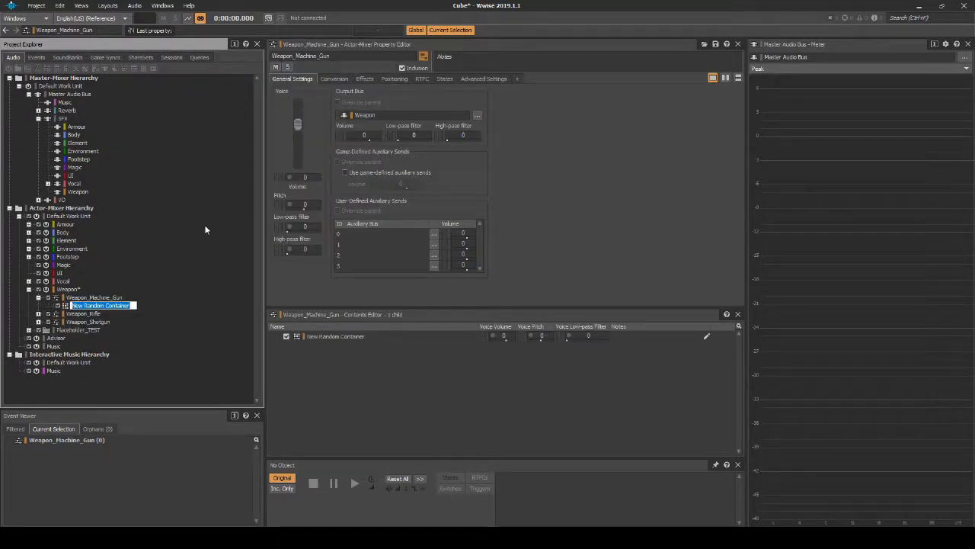
text(Weapon_Machine_Gun)
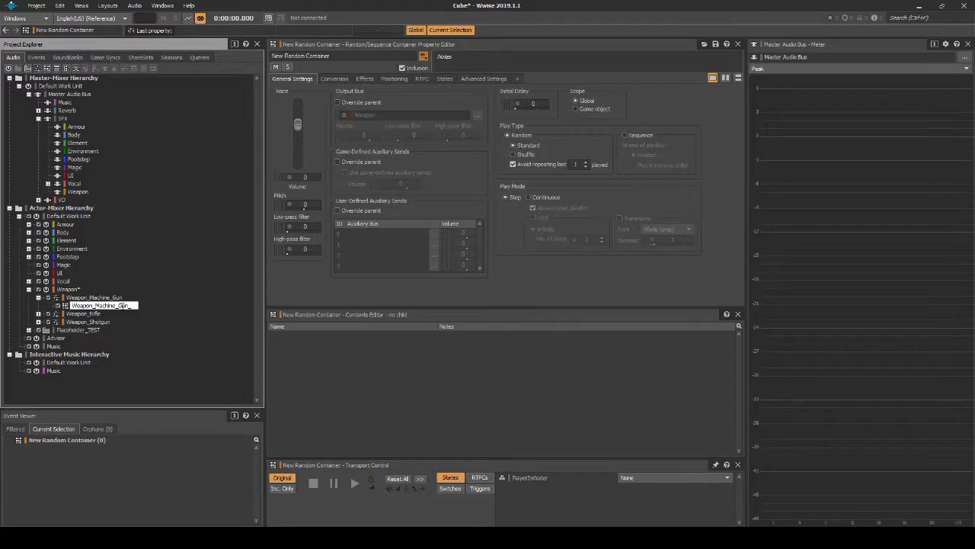
text(_Fire)
key(Return)
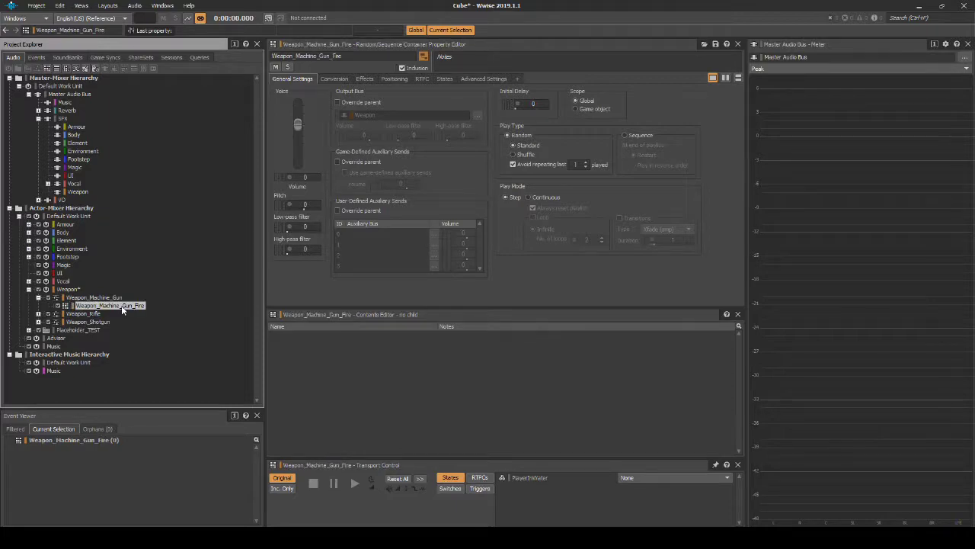
Import the eight Machine_Gun_Fire_01–08 WAVs into it, stored in SFX\Weapon\Machine_Gun.
key(alt+Tab)
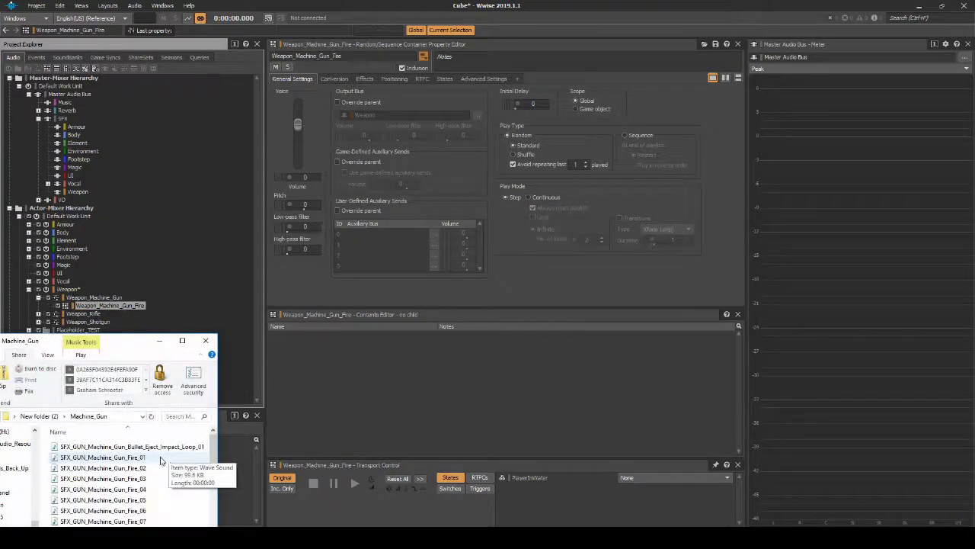
scroll(151, 463, down, 1)
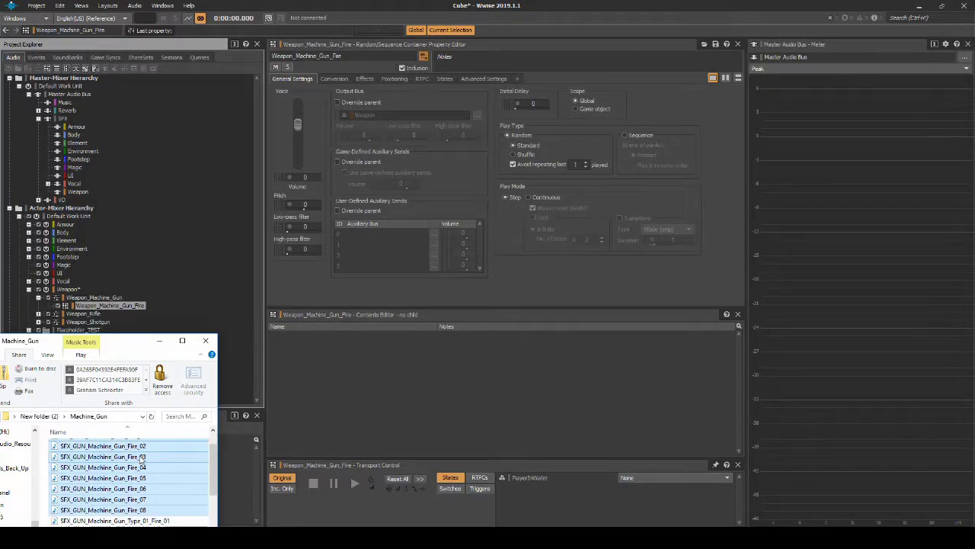
drag(150, 461, 133, 309)
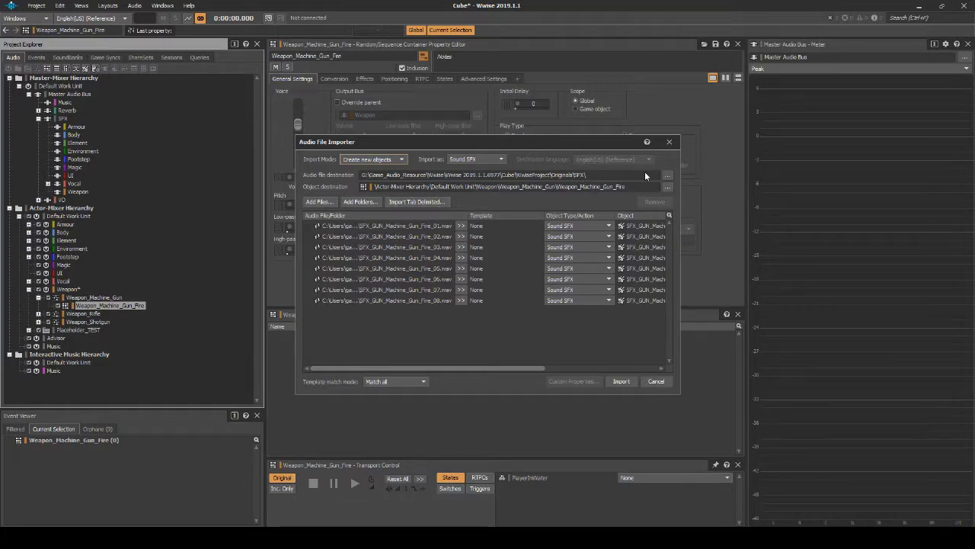
click(667, 176)
double_click(447, 351)
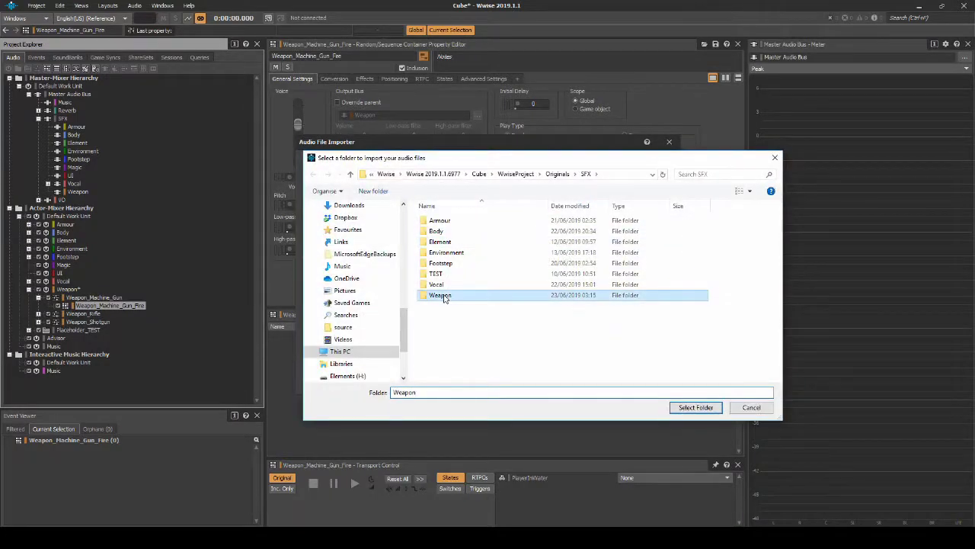
double_click(453, 221)
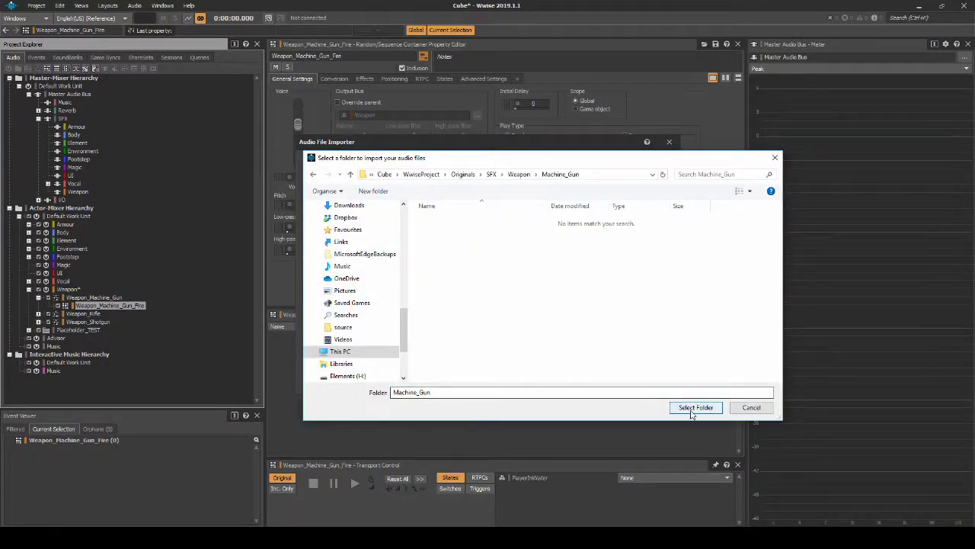
click(694, 408)
click(626, 383)
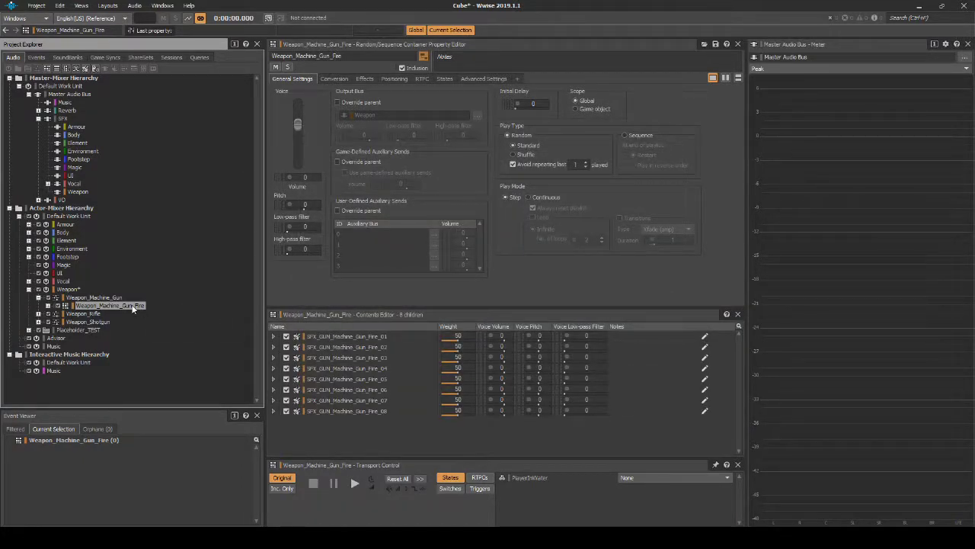
Override Weapon_Machine_Gun_Fire's positioning: Position + Orientation spatialization, My Cube > Weapon > Weapon_Fire attenuation.
click(403, 78)
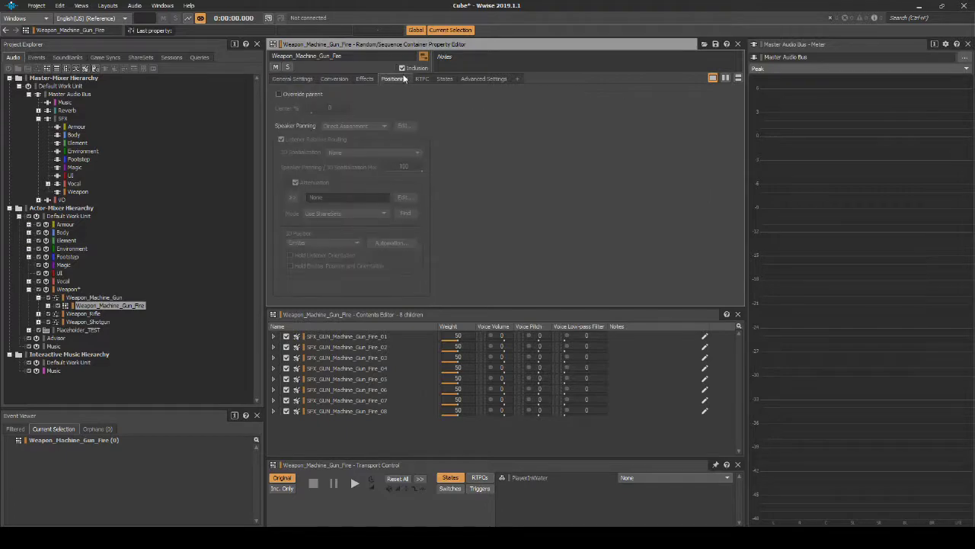
click(279, 94)
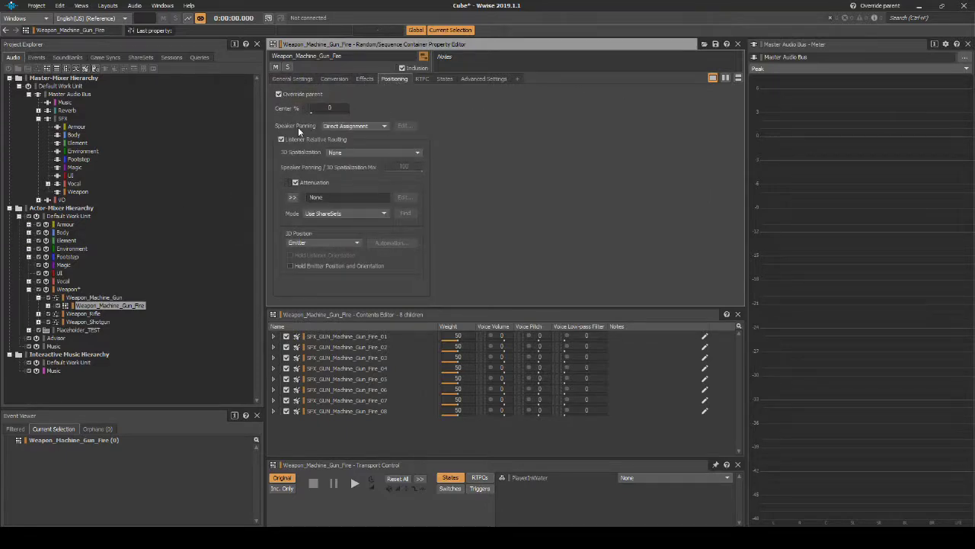
click(336, 153)
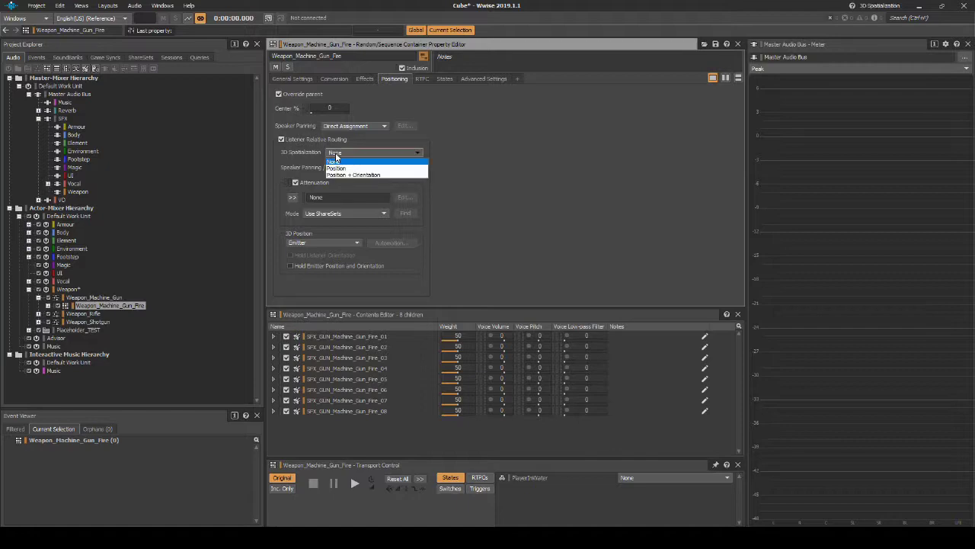
click(349, 176)
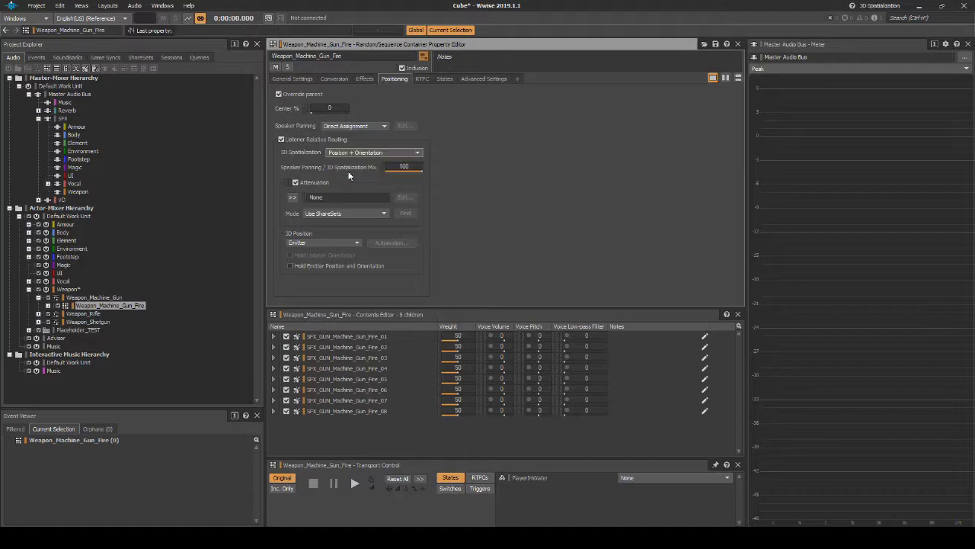
click(292, 198)
mouse_move(326, 237)
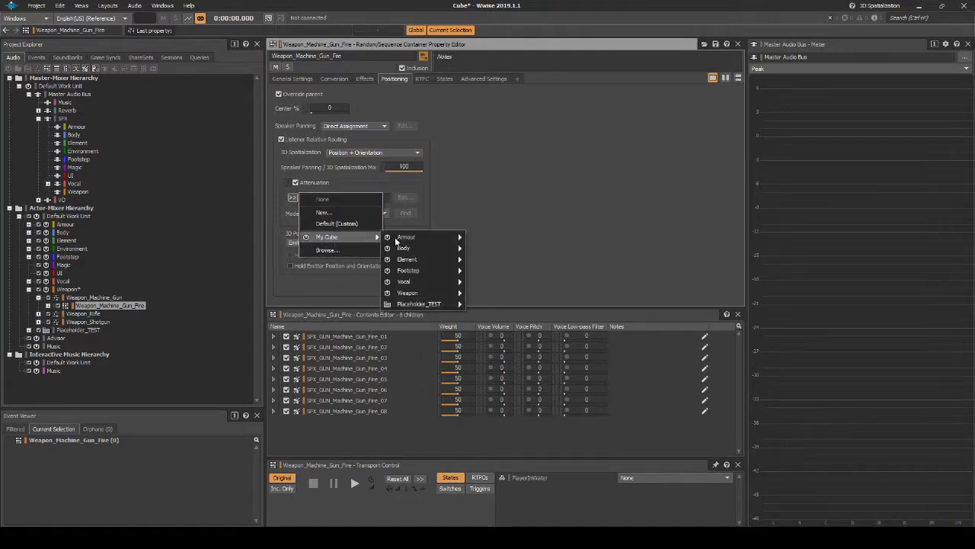
mouse_move(406, 293)
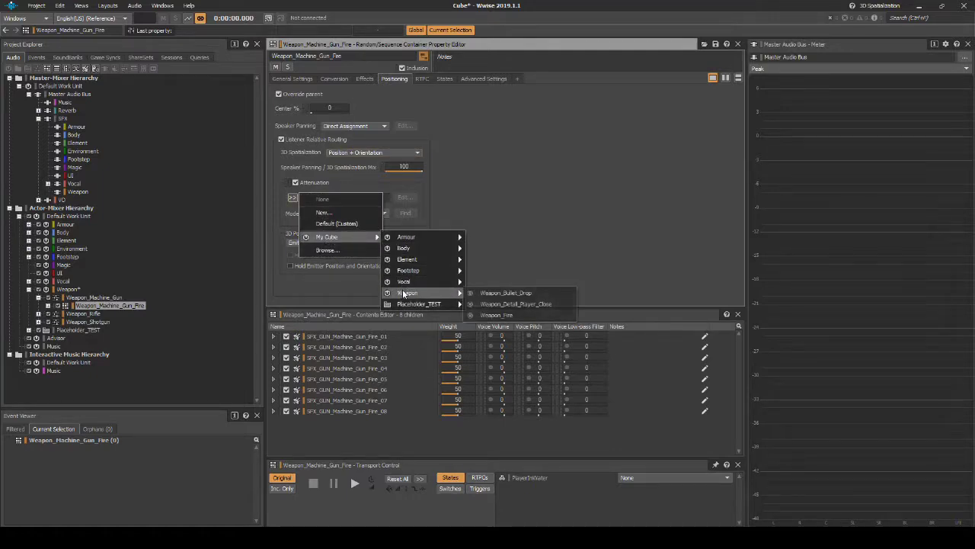
click(506, 315)
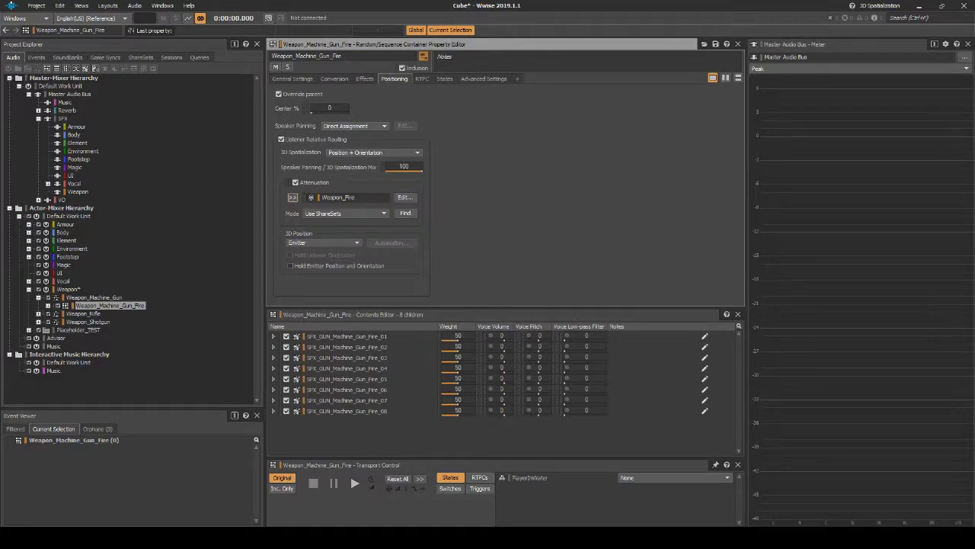
Create a Weapon_Machine_Gun virtual folder under the Weapon events folder.
click(41, 59)
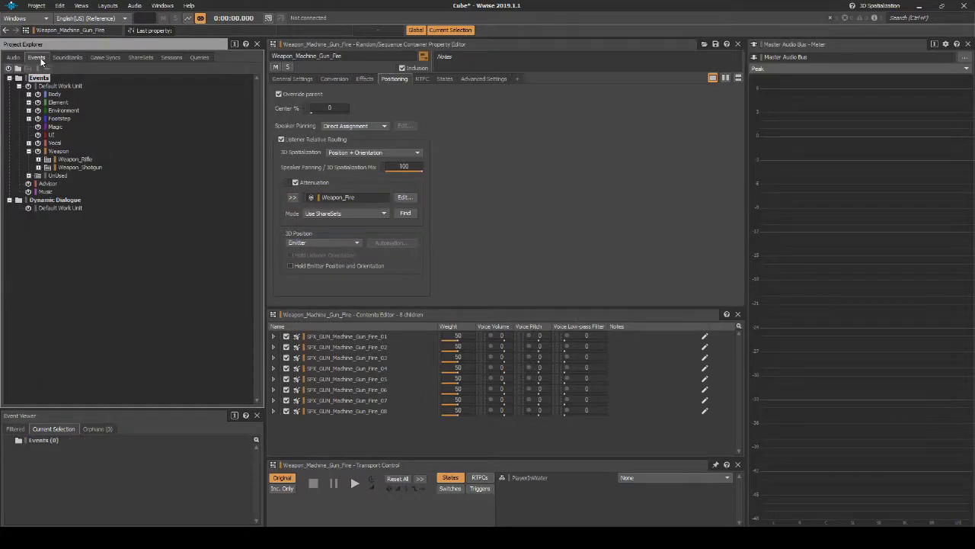
click(56, 153)
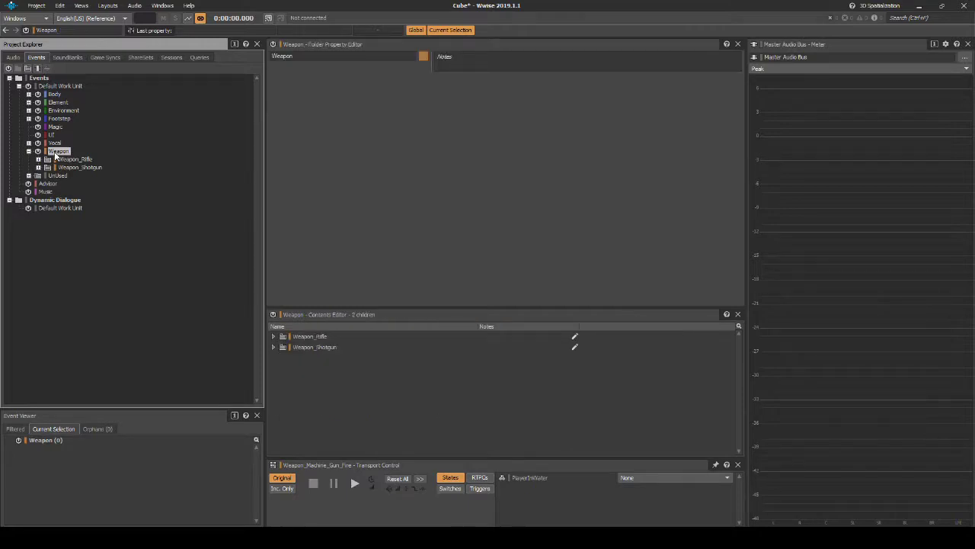
right_click(55, 155)
mouse_move(107, 158)
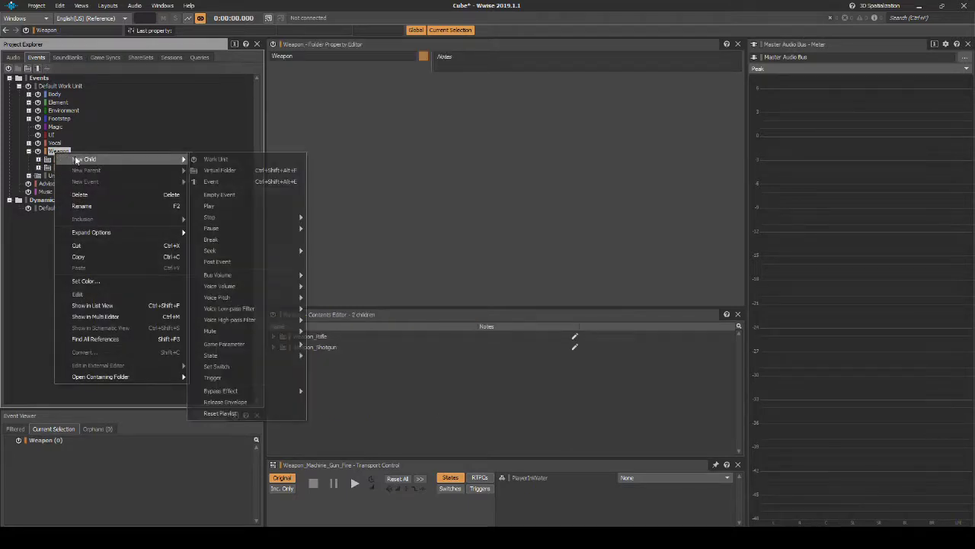
click(221, 169)
text(We)
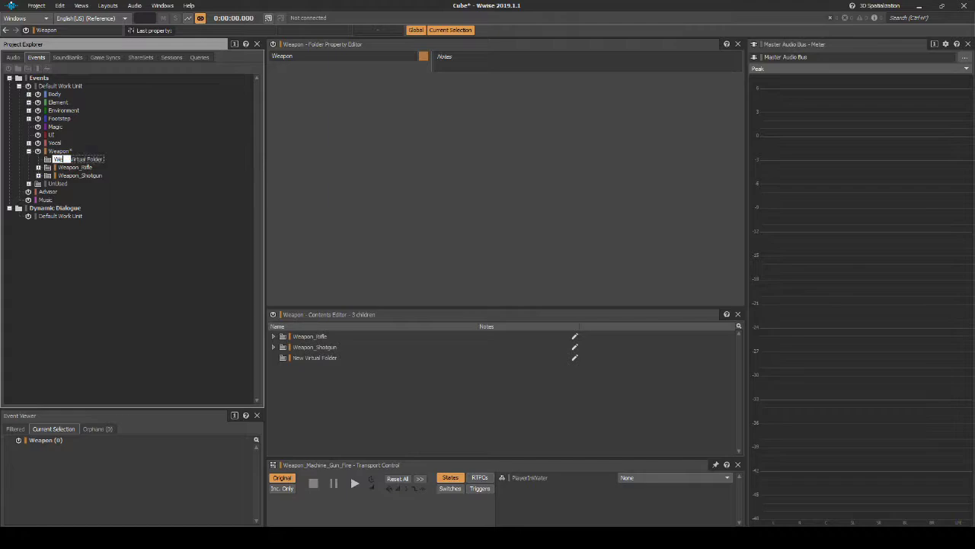
text(apon_Machine_Gun)
key(Return)
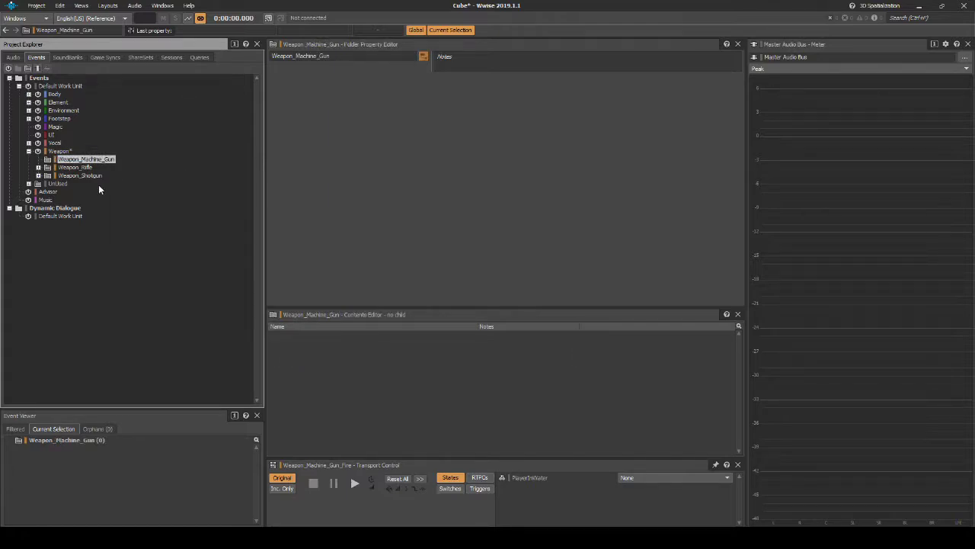
Copy the Fire_Chaingun_Player event from UnUsed into the Weapon_Machine_Gun folder.
click(38, 183)
scroll(143, 242, down, 5)
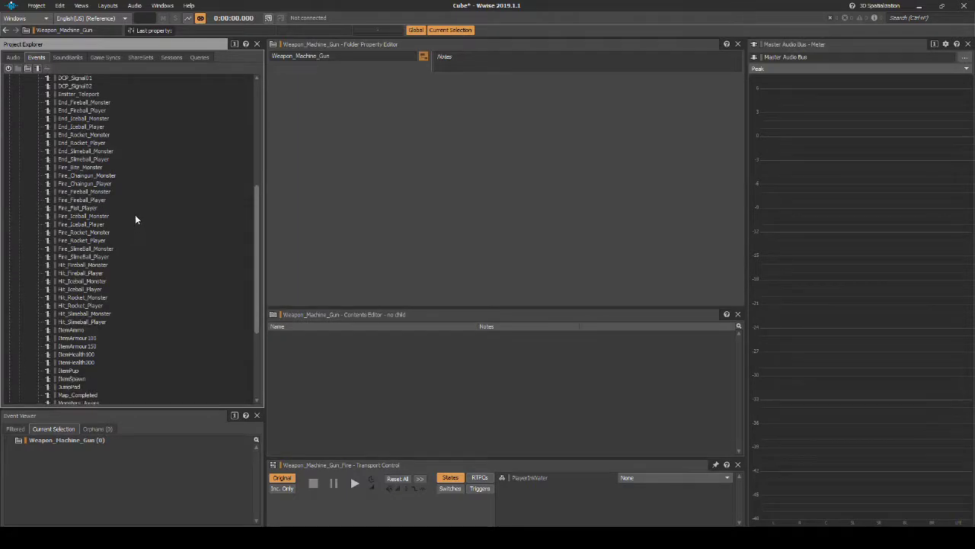
click(100, 185)
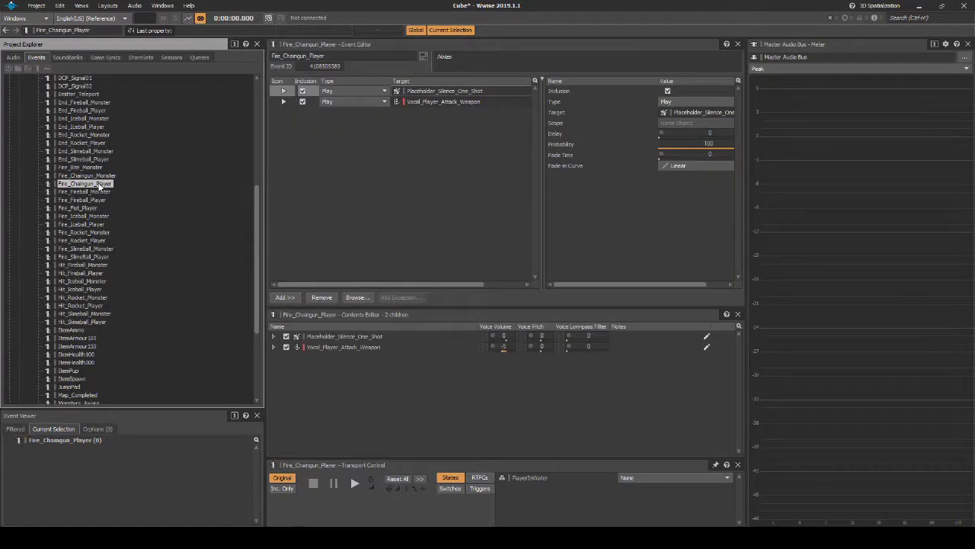
right_click(111, 186)
key(Escape)
scroll(126, 244, up, 6)
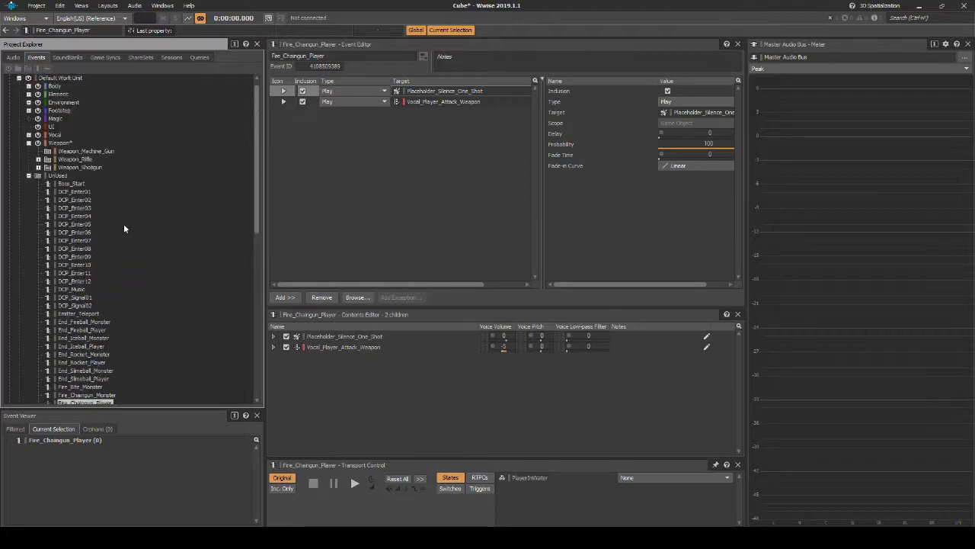
click(86, 159)
right_click(93, 160)
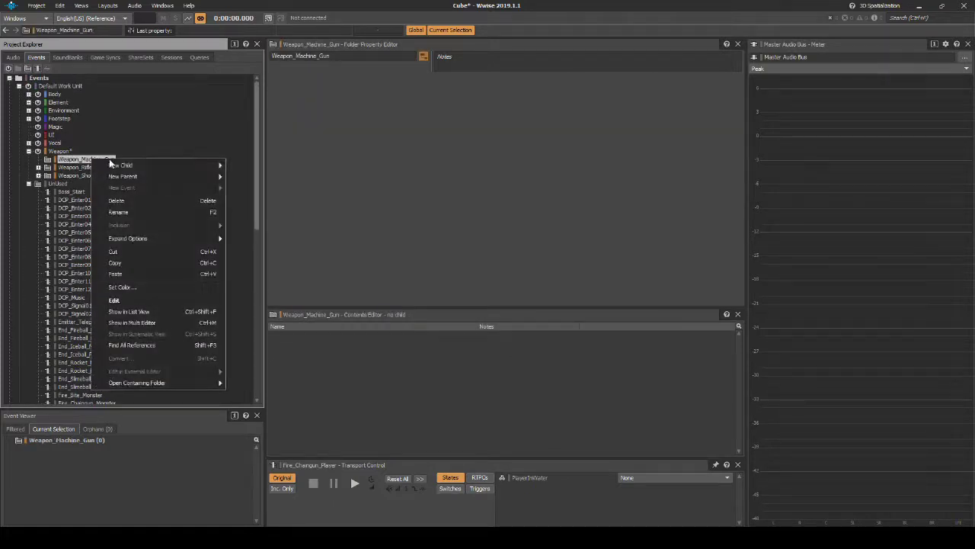
click(116, 272)
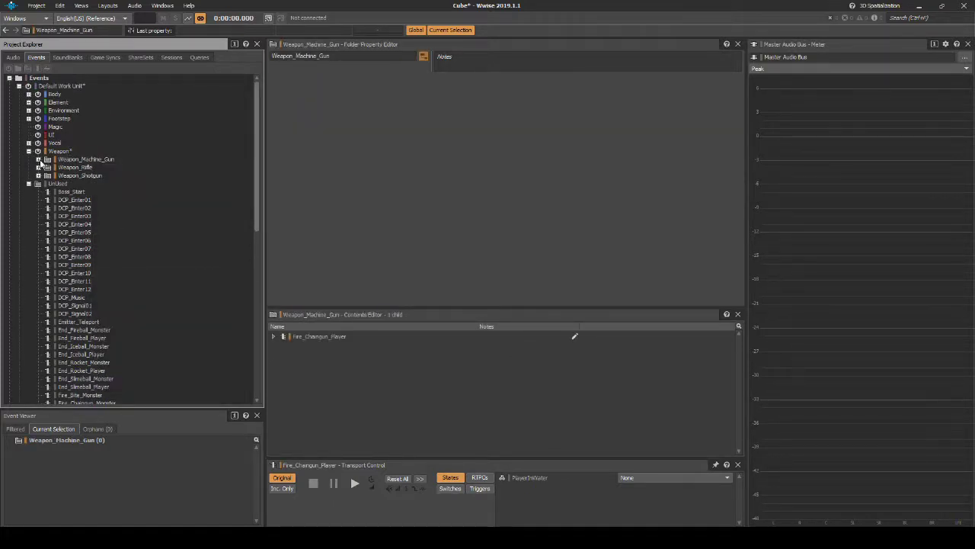
Retarget the copied Fire_Chaingun_Player's placeholder Play action to Weapon_Machine_Gun_Fire.
click(38, 160)
click(111, 168)
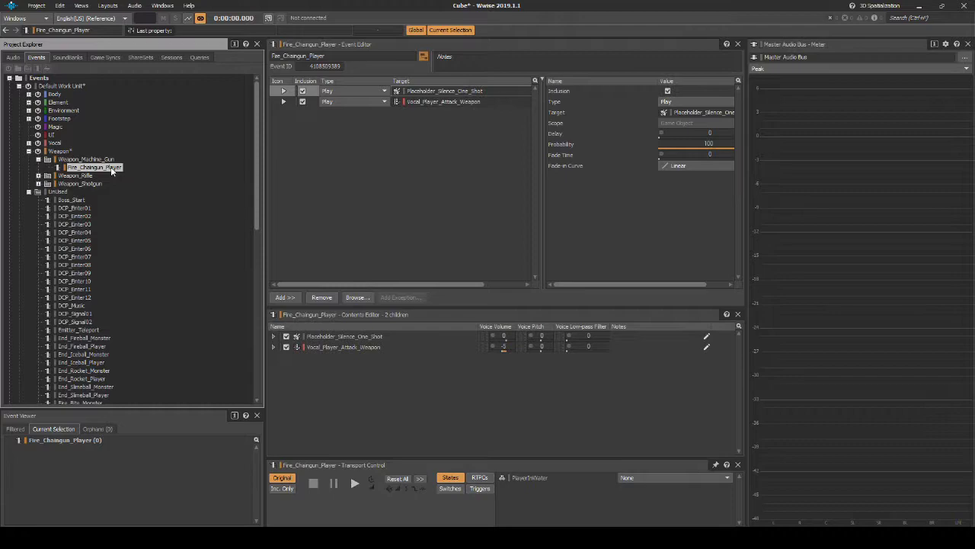
click(14, 58)
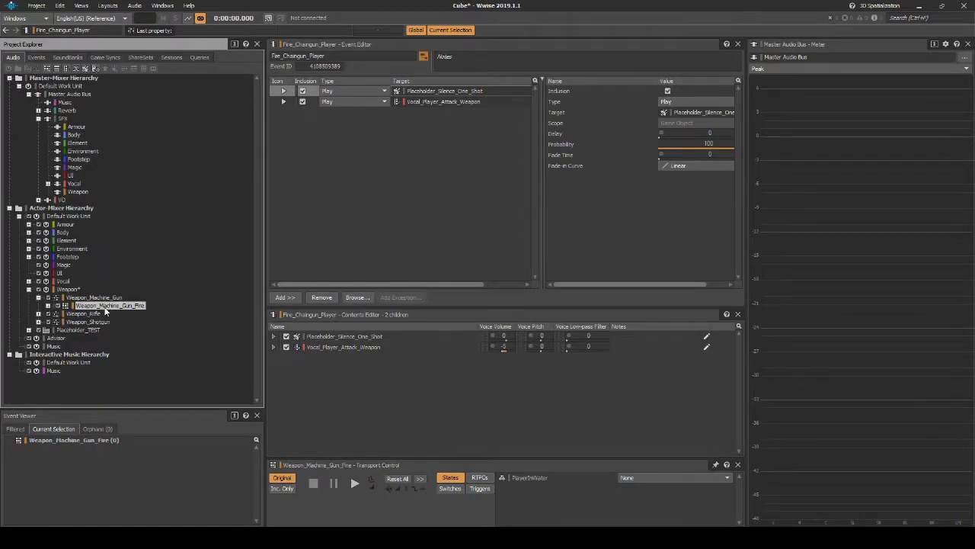
drag(105, 310, 434, 95)
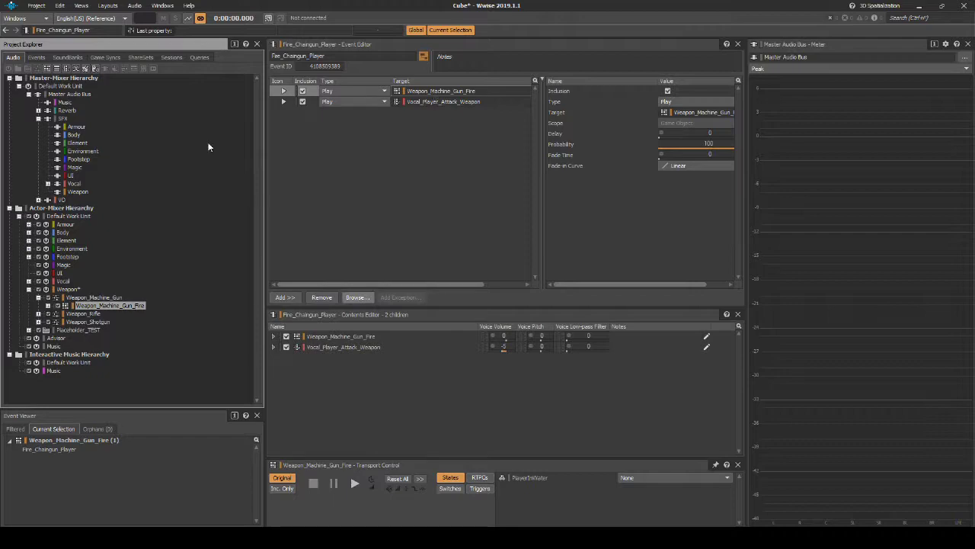
Save the Wwise project and bring up the window layouts list.
click(36, 6)
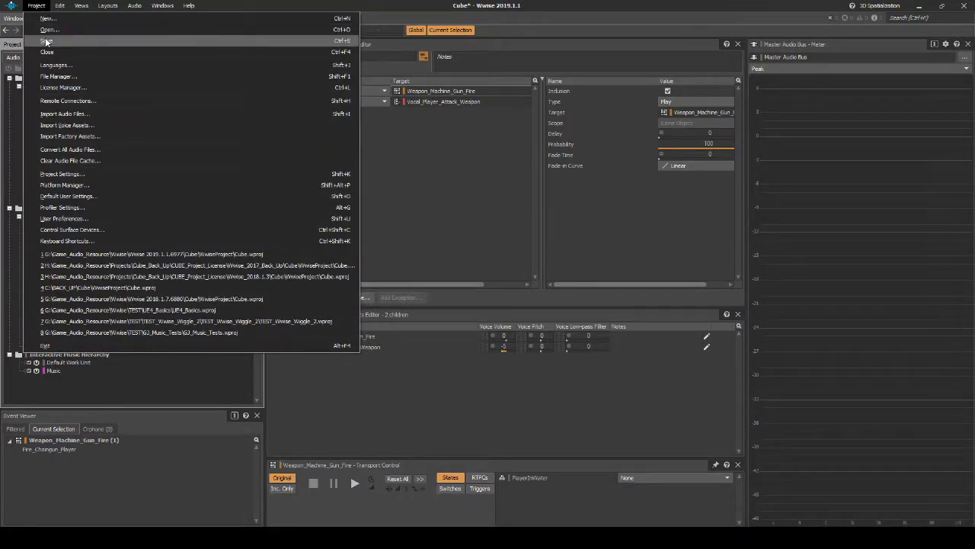
click(46, 40)
click(107, 6)
Switch to the SoundBank layout and generate all soundbanks.
click(123, 41)
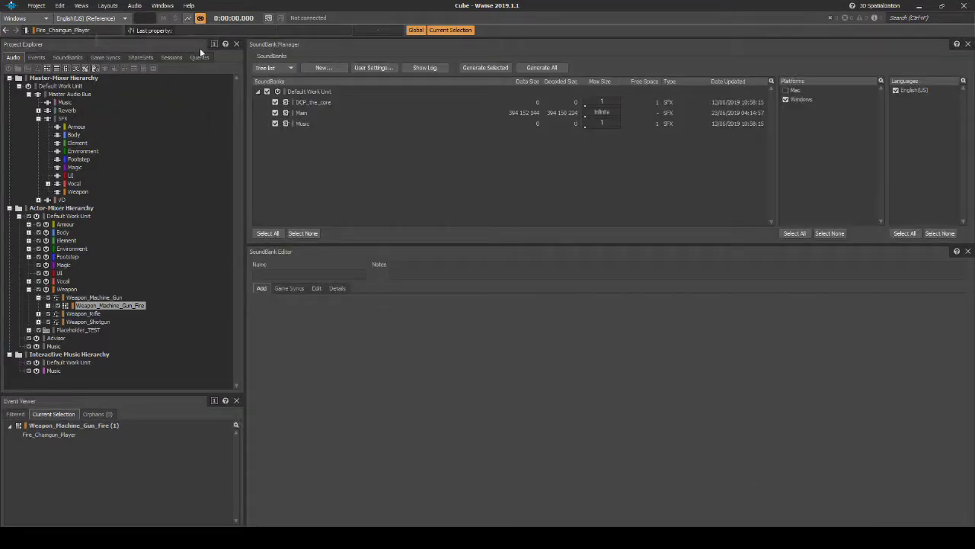
click(467, 67)
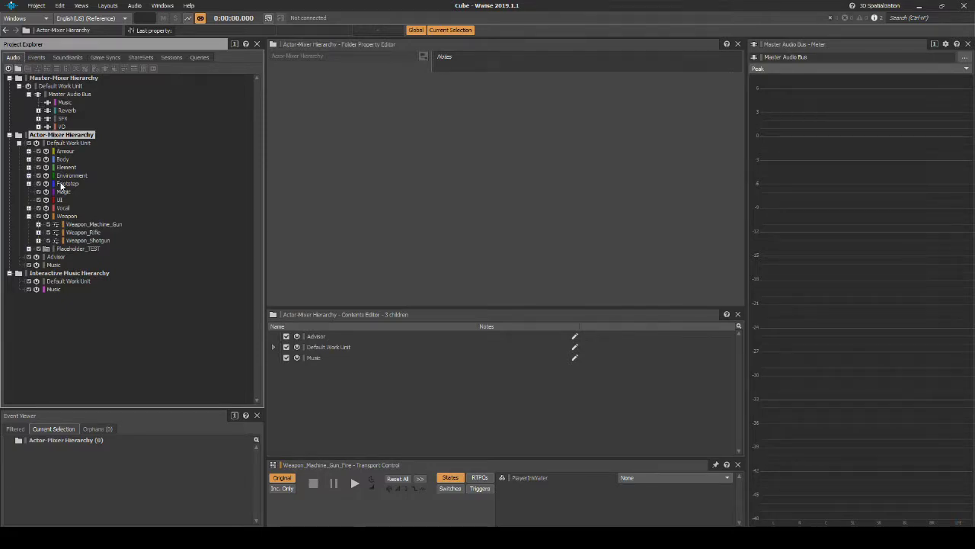
Import the Type_01_Fire_01 WAV into Weapon_Machine_Gun, stored in SFX\Weapon\Machine_Gun.
click(90, 224)
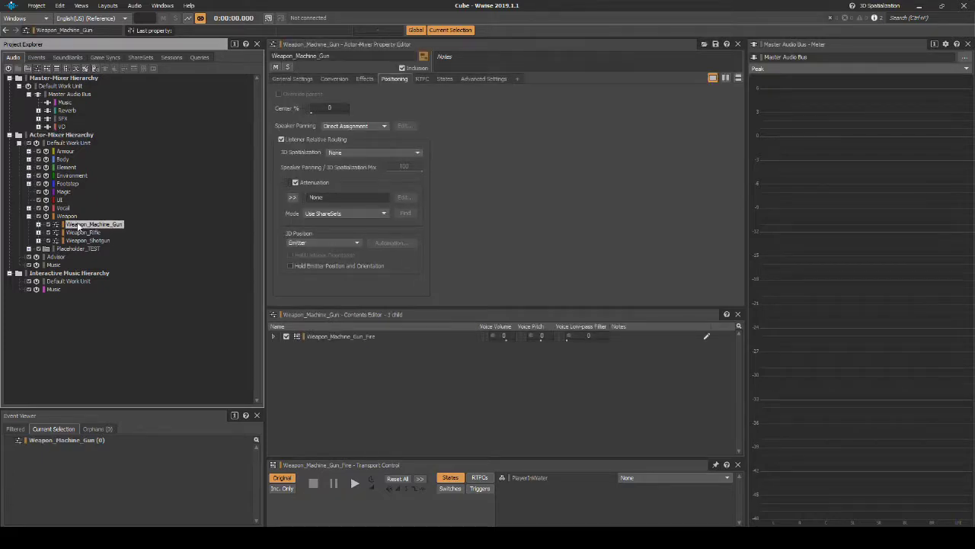
click(293, 79)
key(alt+Tab)
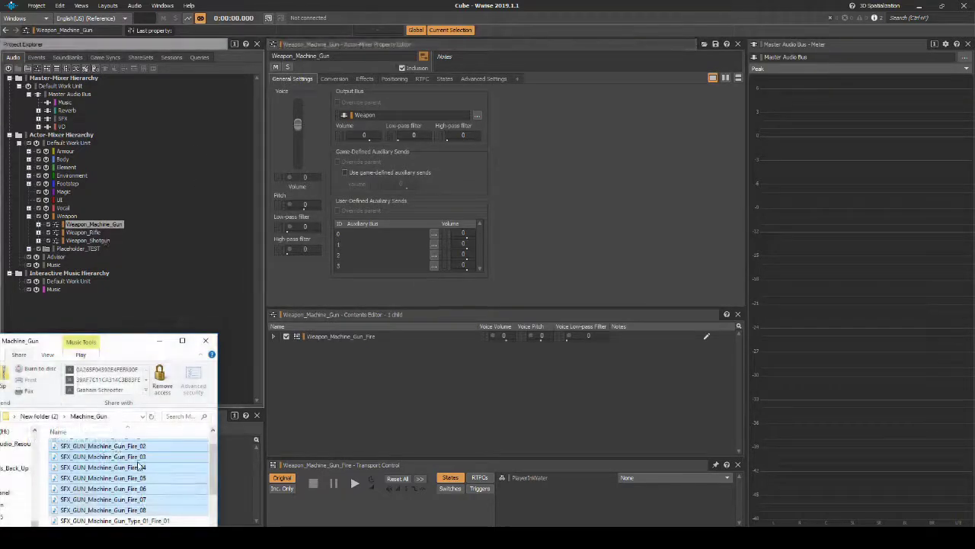
click(114, 520)
drag(143, 522, 114, 227)
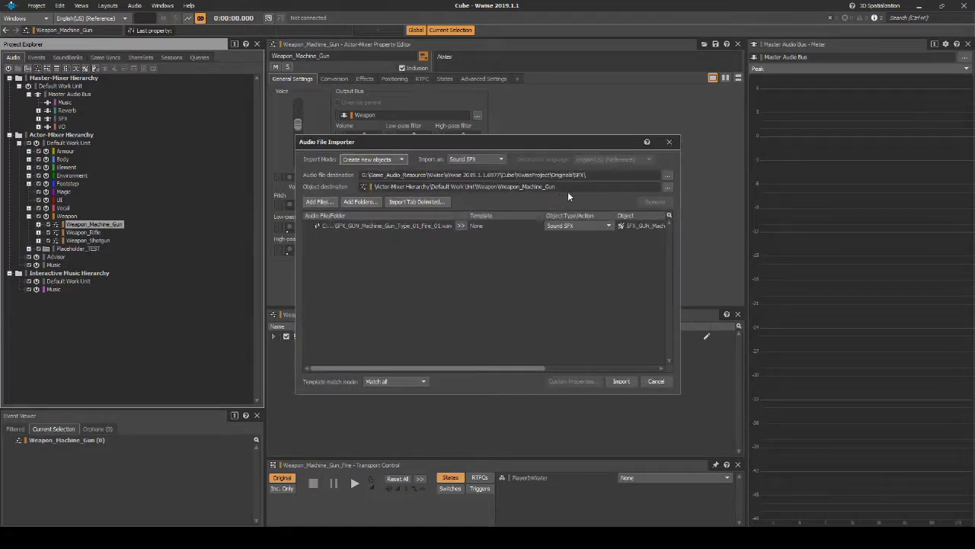
click(667, 175)
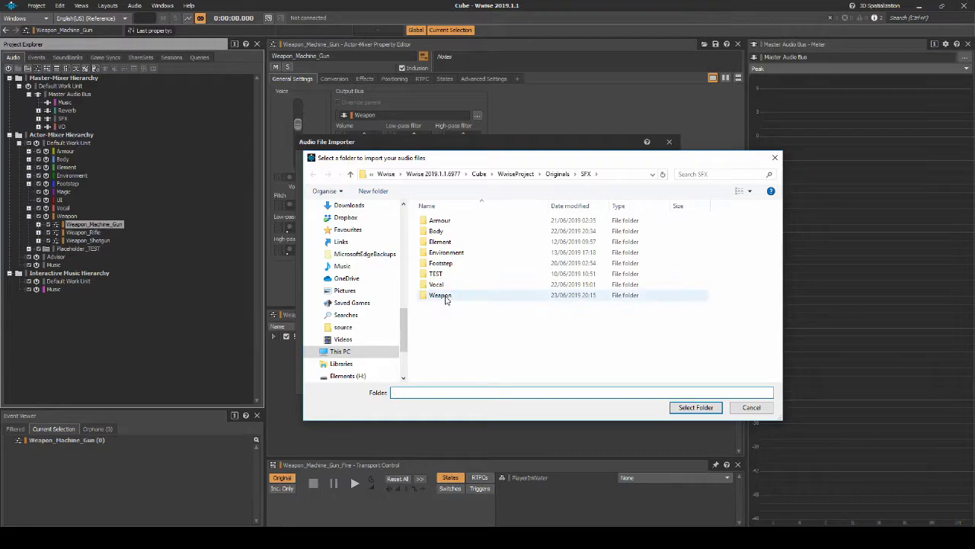
double_click(441, 295)
double_click(444, 223)
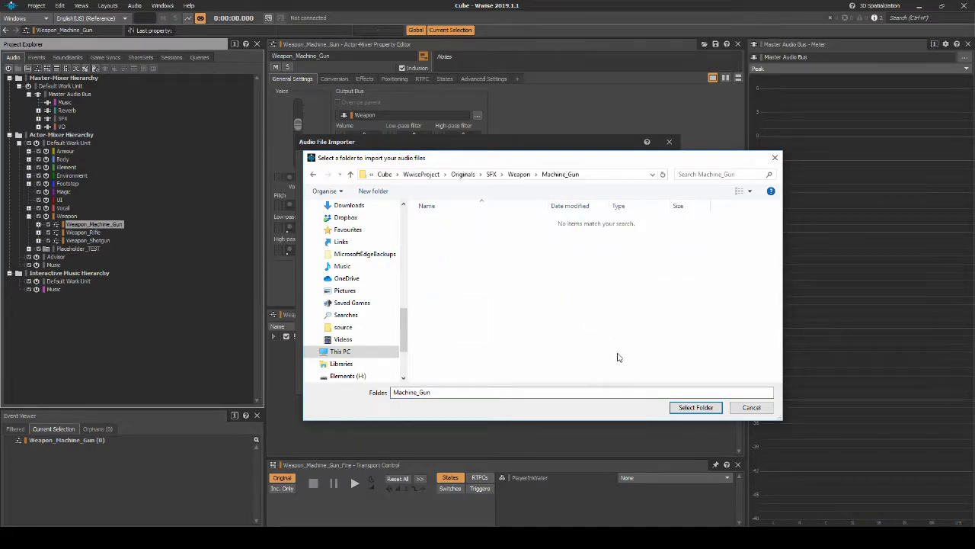
click(695, 409)
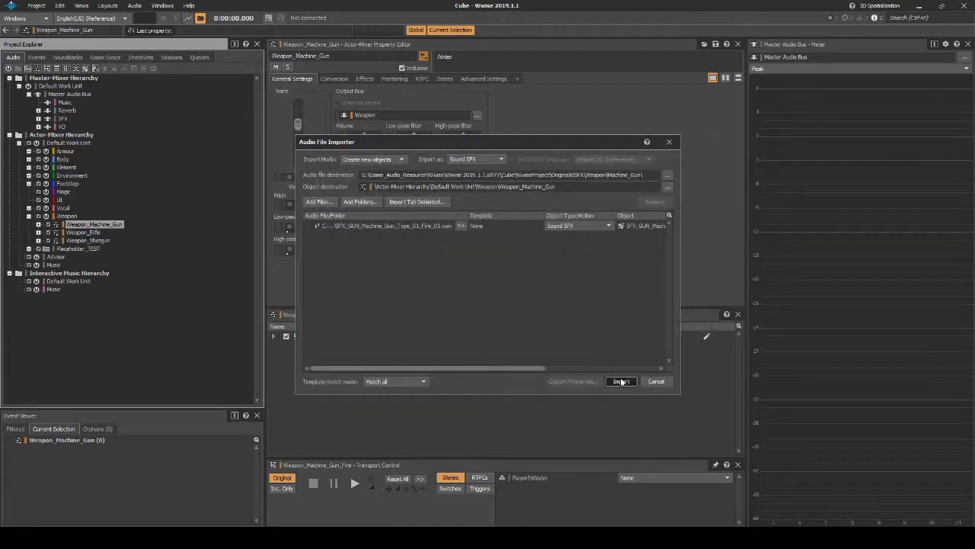
click(621, 381)
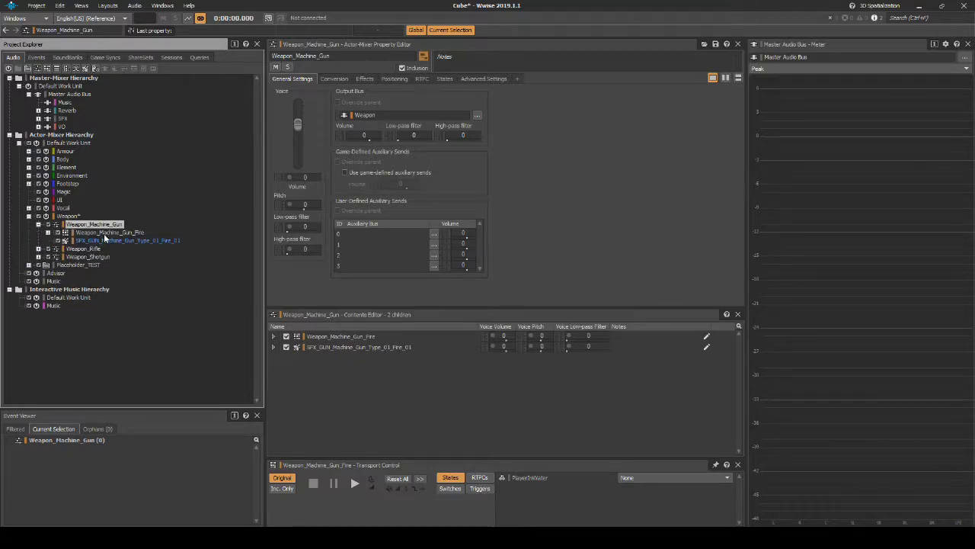
click(105, 239)
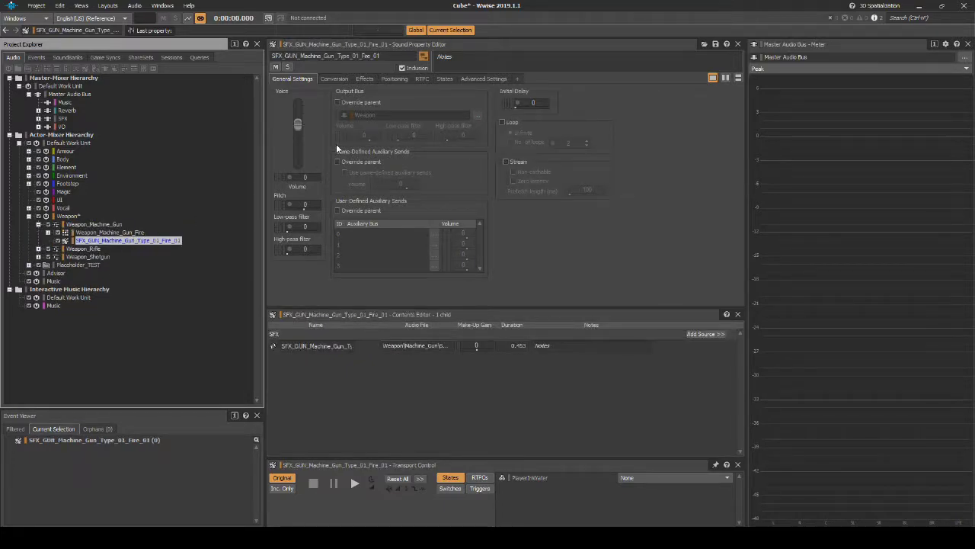
Loop the sound infinitely and limit it to 6 instances globally, ignoring the parent.
click(503, 123)
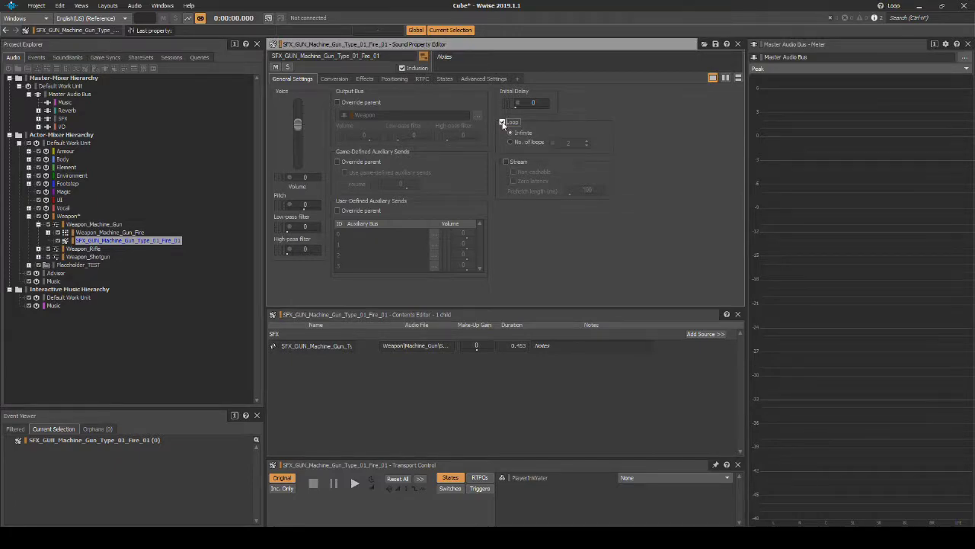
click(490, 78)
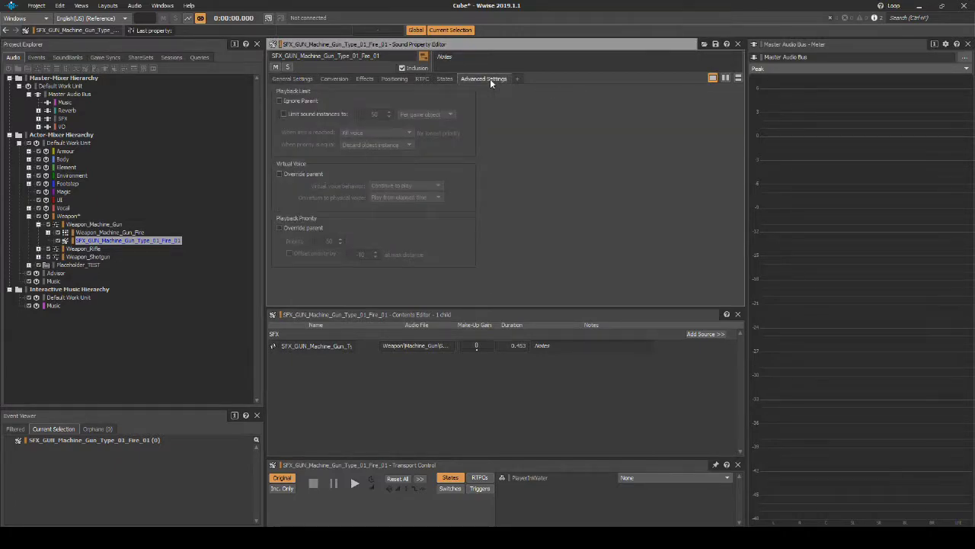
click(279, 101)
click(285, 113)
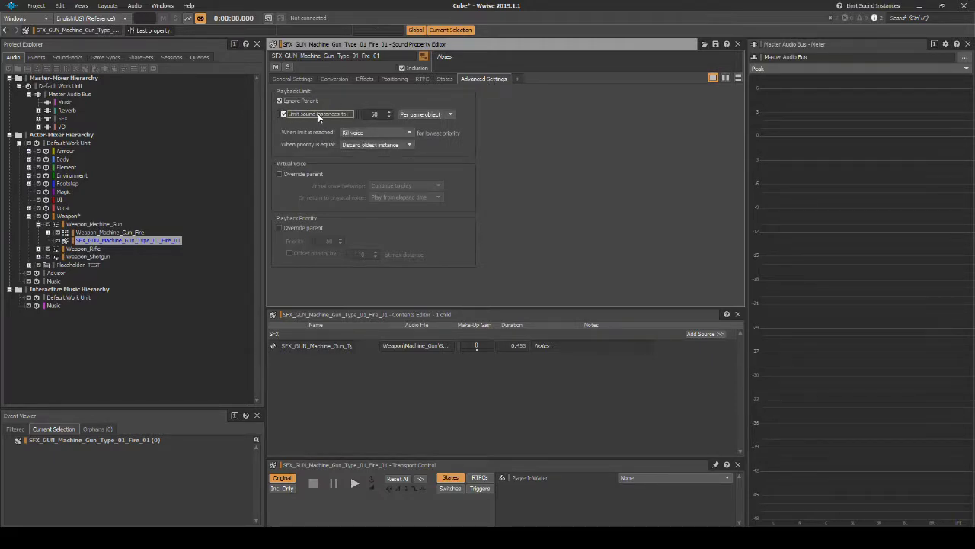
click(375, 114)
text(6)
click(408, 114)
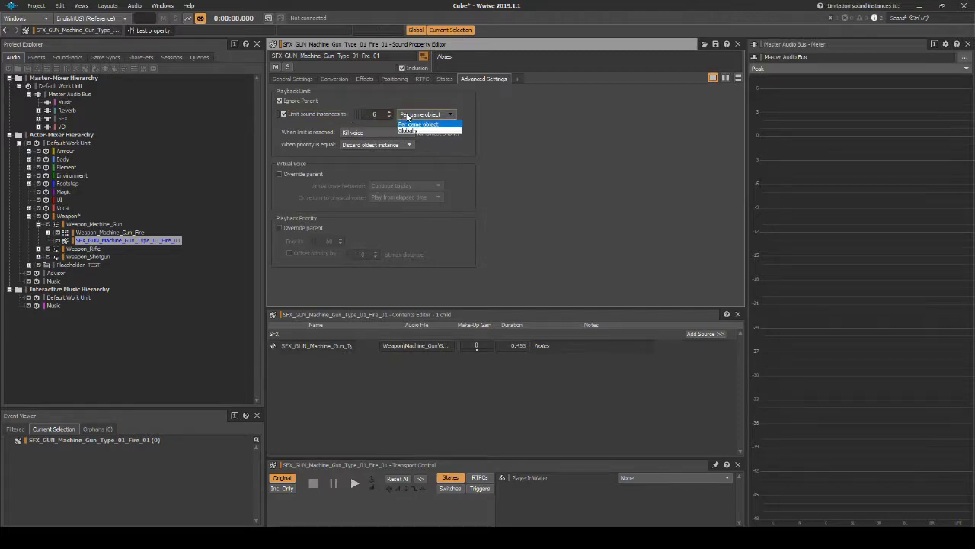
click(410, 124)
Override the parent's virtual voice behaviour with Send to virtual voice.
click(278, 174)
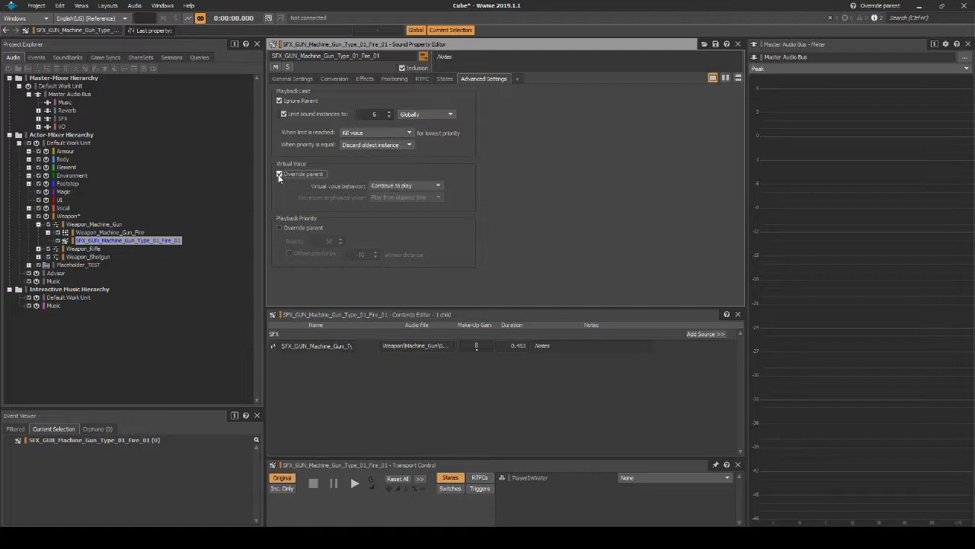
click(391, 185)
click(389, 206)
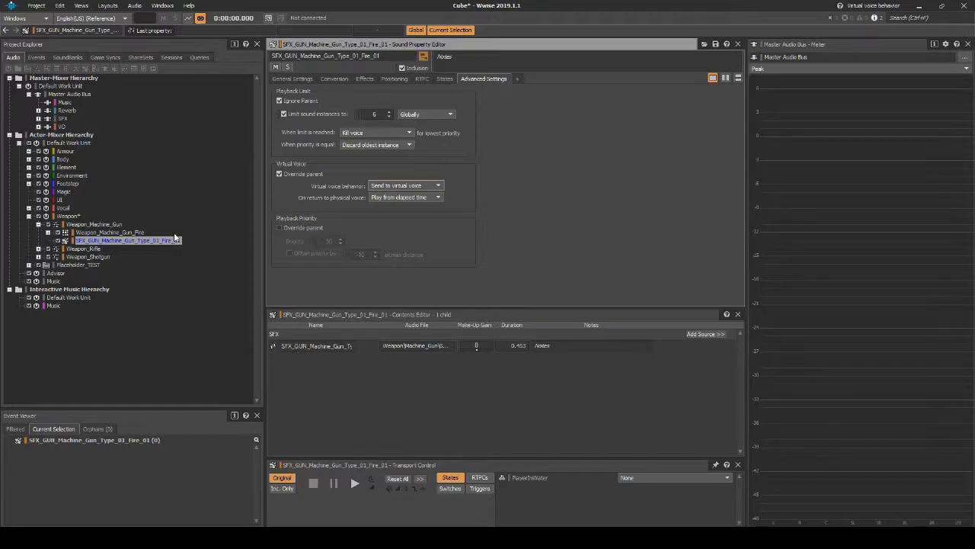
Override Type_01_Fire_01's positioning with Position + Orientation spatialization and Weapon_Fire attenuation.
click(385, 80)
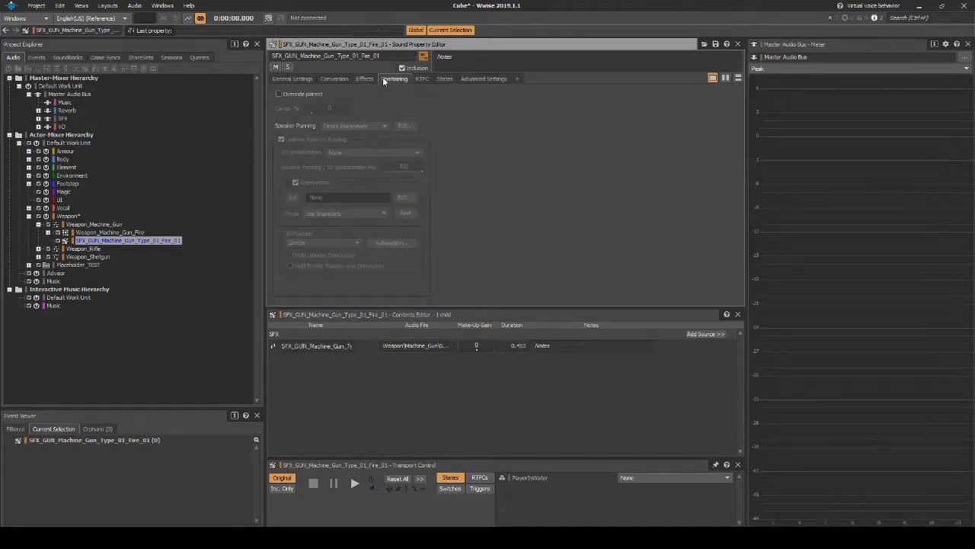
click(279, 95)
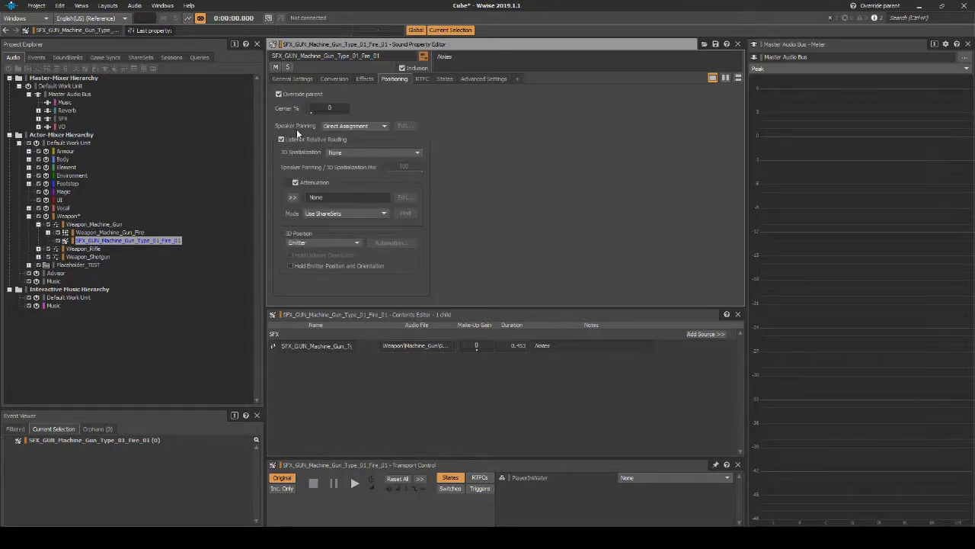
click(334, 154)
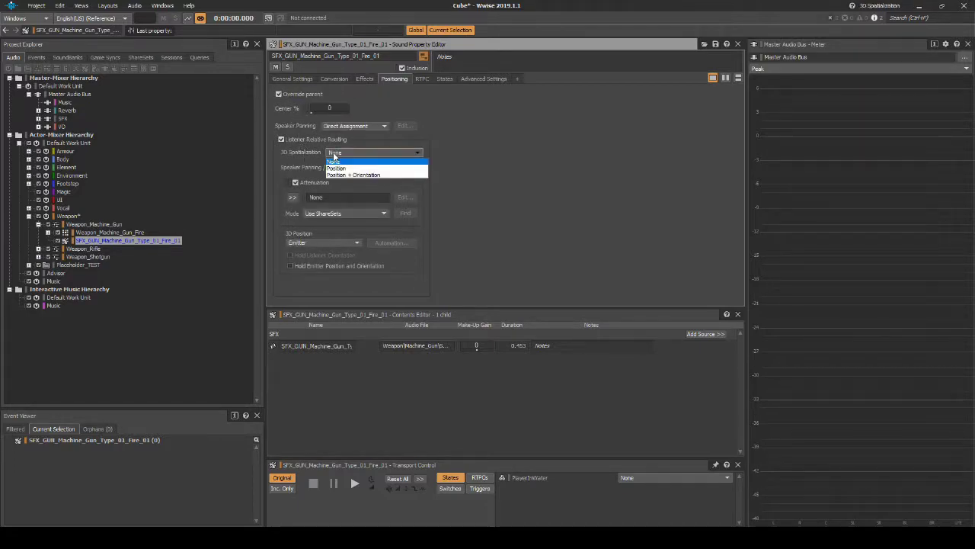
click(340, 175)
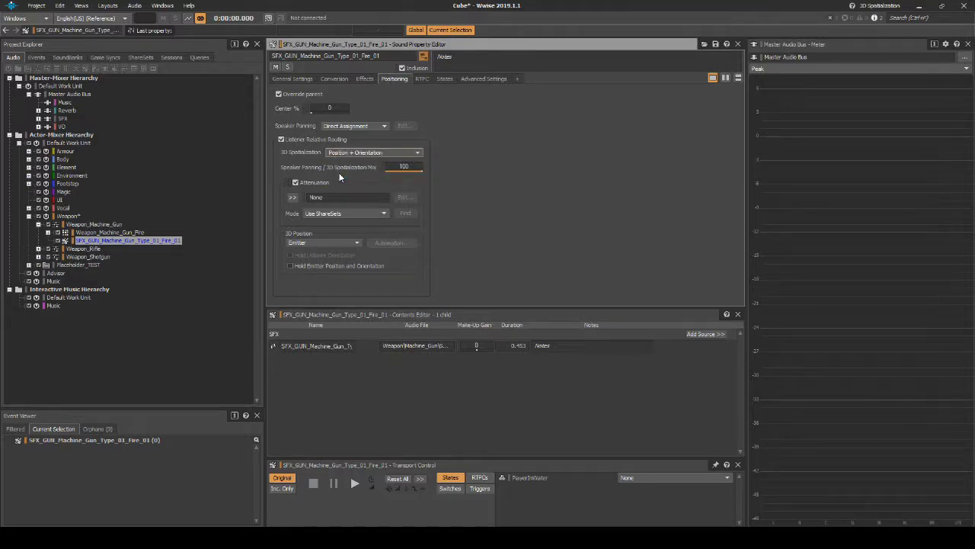
click(294, 199)
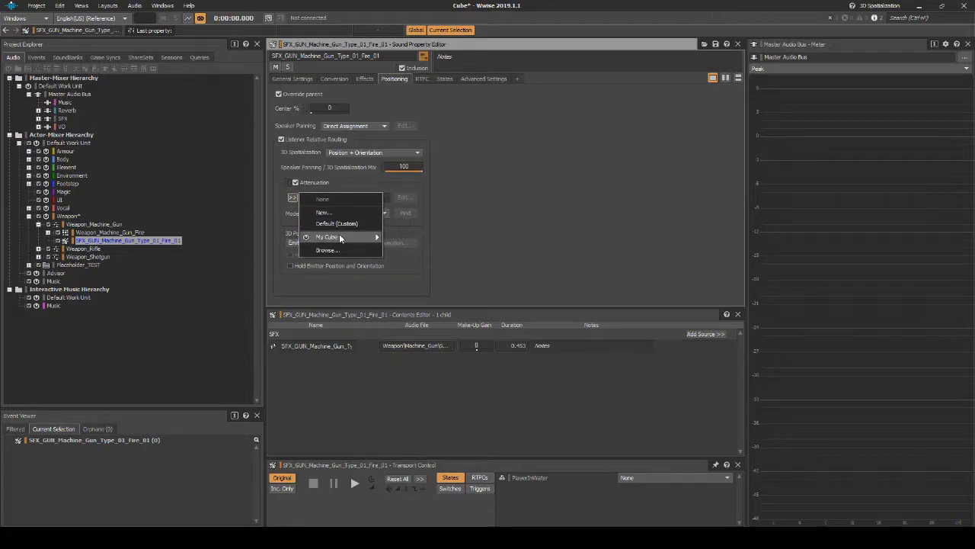
mouse_move(372, 236)
mouse_move(413, 296)
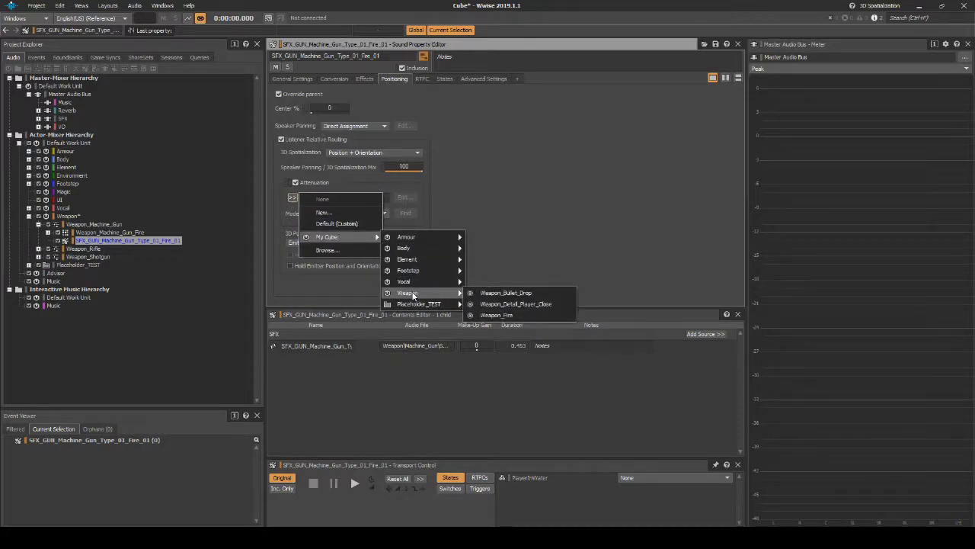
click(525, 315)
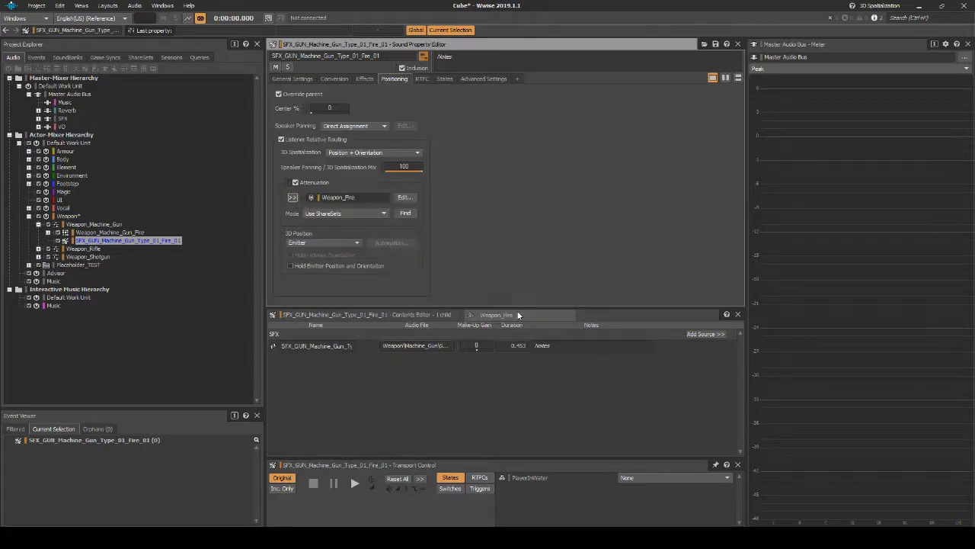
click(36, 57)
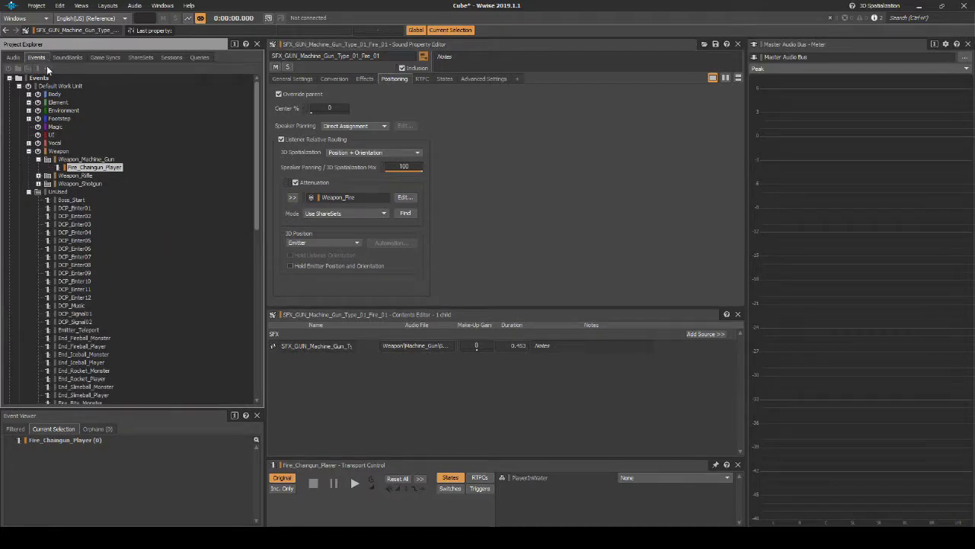
Add a Play action with fade time 0.1 to Fire_Chaingun_Player.
double_click(103, 170)
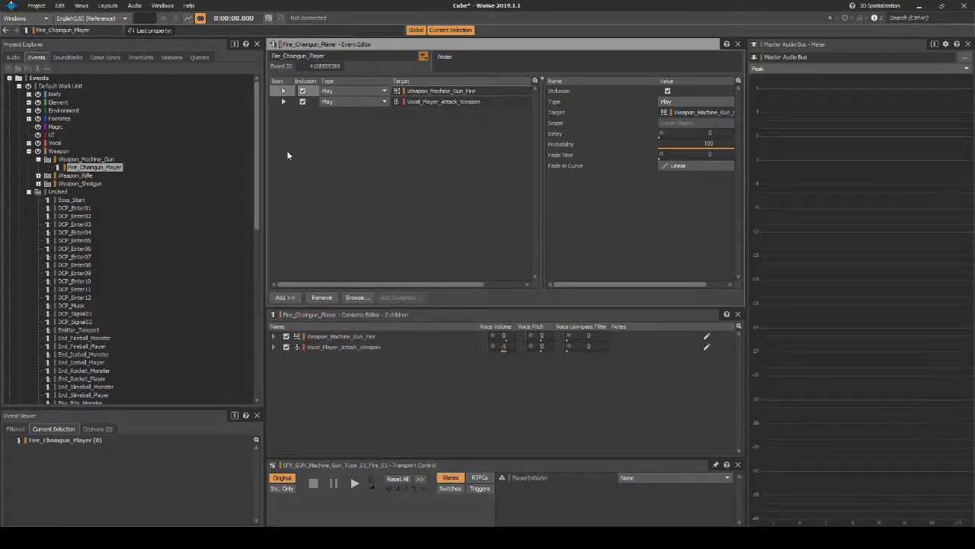
right_click(305, 155)
mouse_move(385, 153)
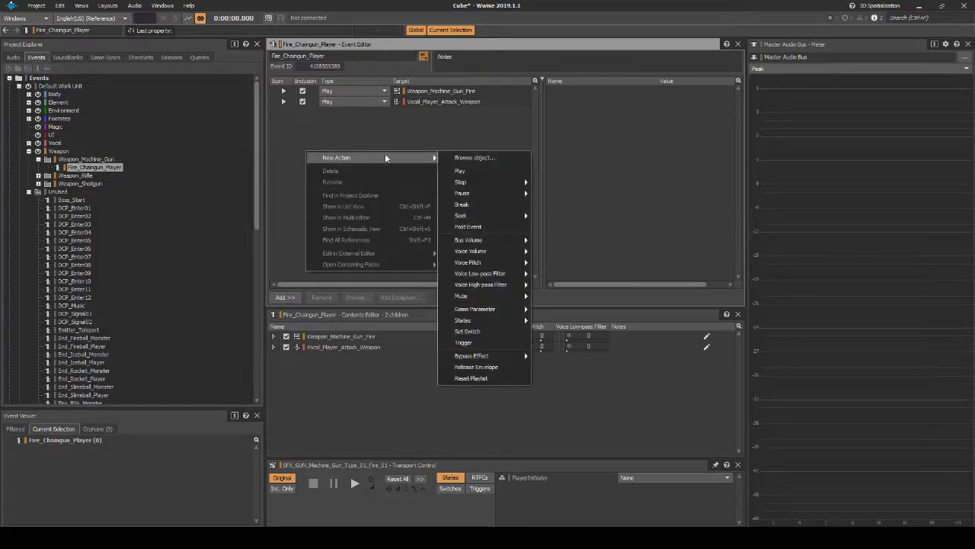
click(474, 173)
click(451, 111)
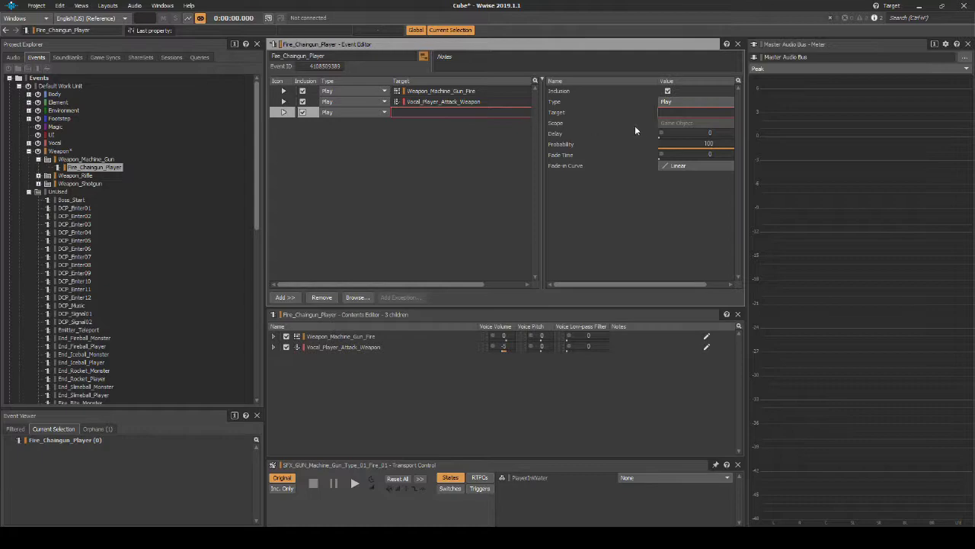
click(710, 154)
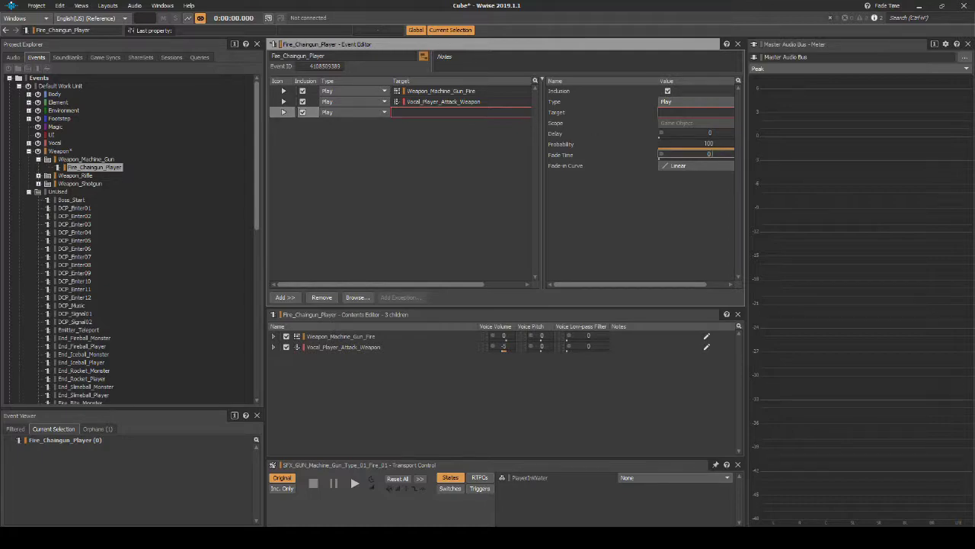
Add a Stop action with 0.4 delay and 0.1 fade time.
right_click(386, 158)
mouse_move(483, 161)
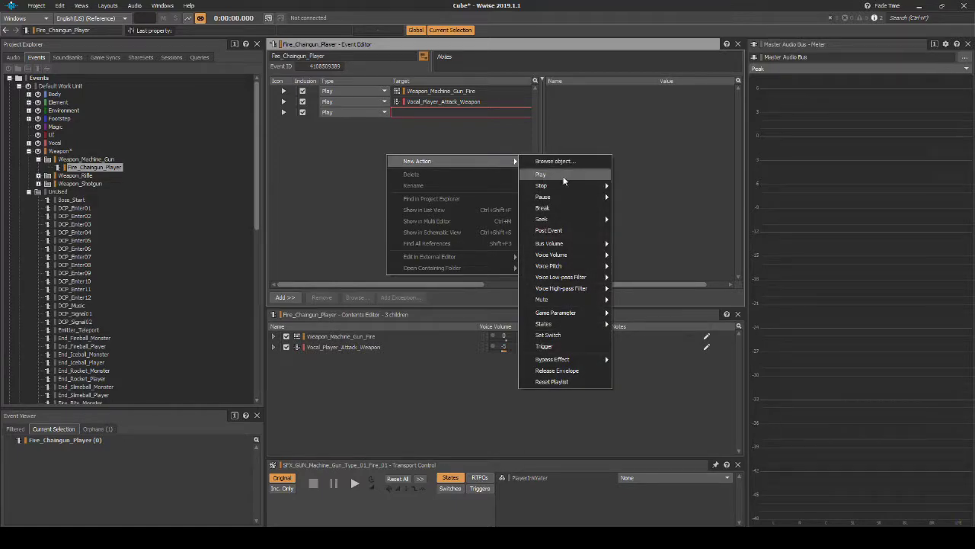
click(631, 188)
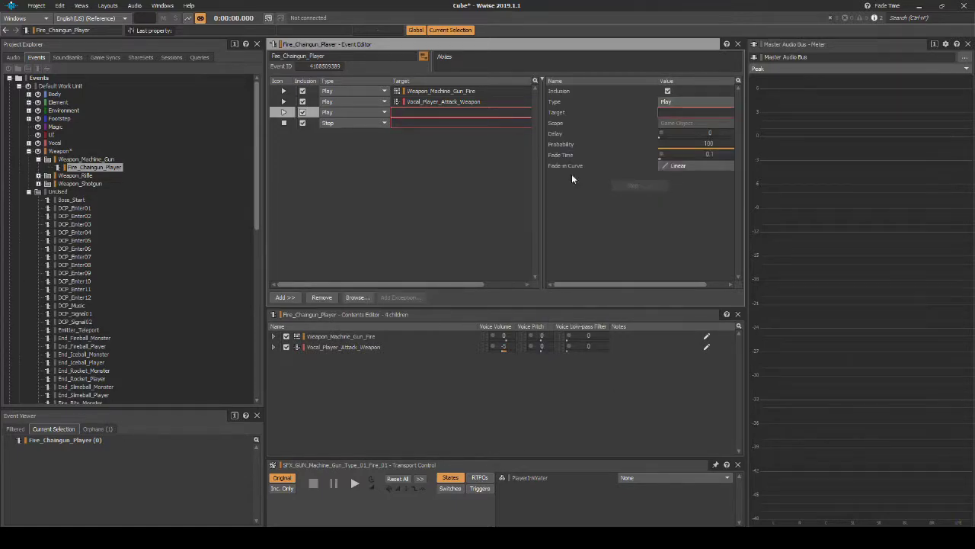
click(488, 124)
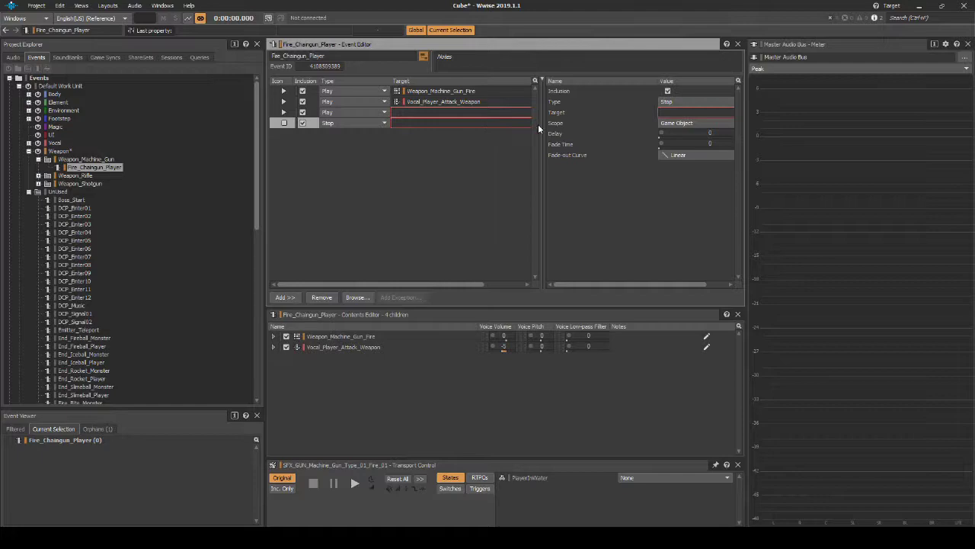
click(722, 132)
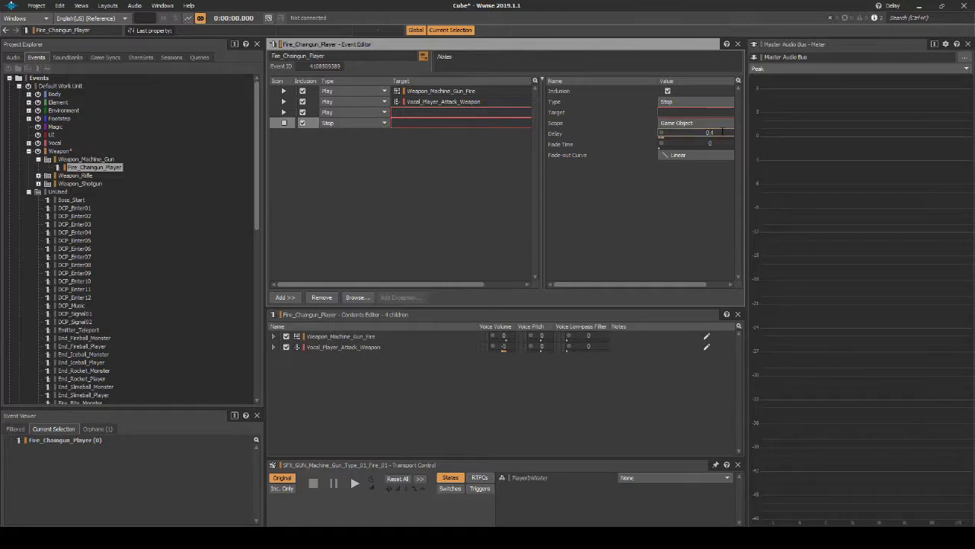
click(723, 143)
click(13, 57)
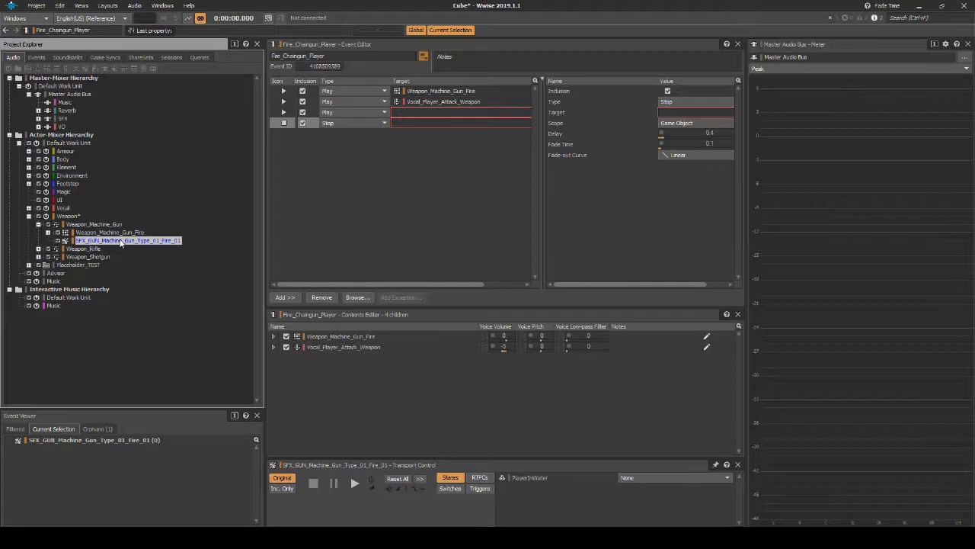
Target SFX_GUN_Machine_Gun_Type_01_Fire_01 with Fire_Chaingun_Player's new Play and Stop actions.
drag(121, 242, 445, 114)
drag(169, 242, 430, 124)
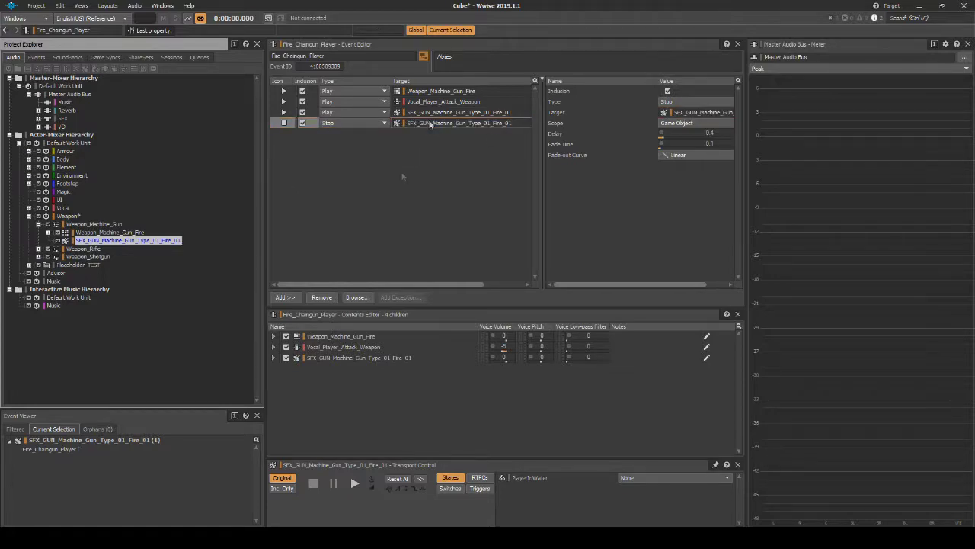
click(37, 57)
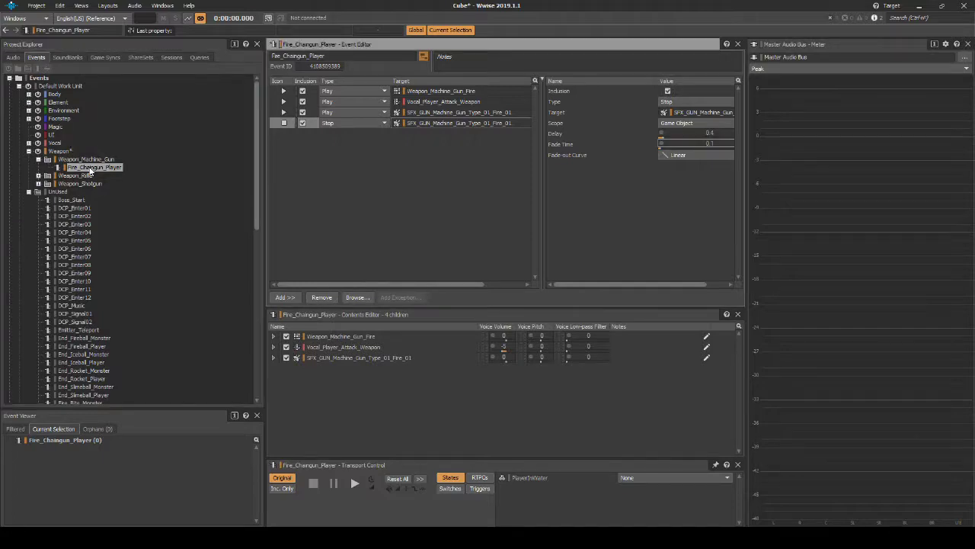
Play Fire_Chaingun_Player four times, checking it peaks near -5.3 on the master bus meter.
click(355, 484)
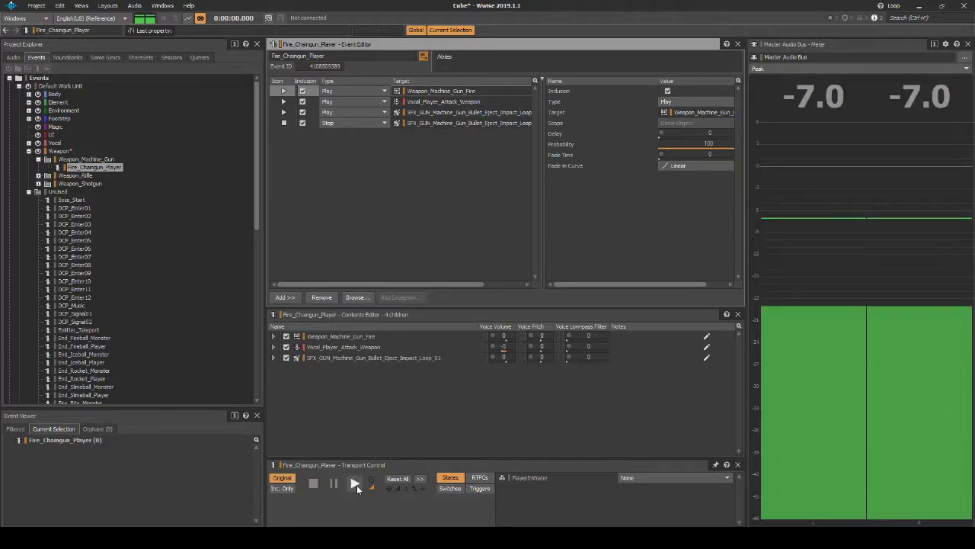
click(355, 484)
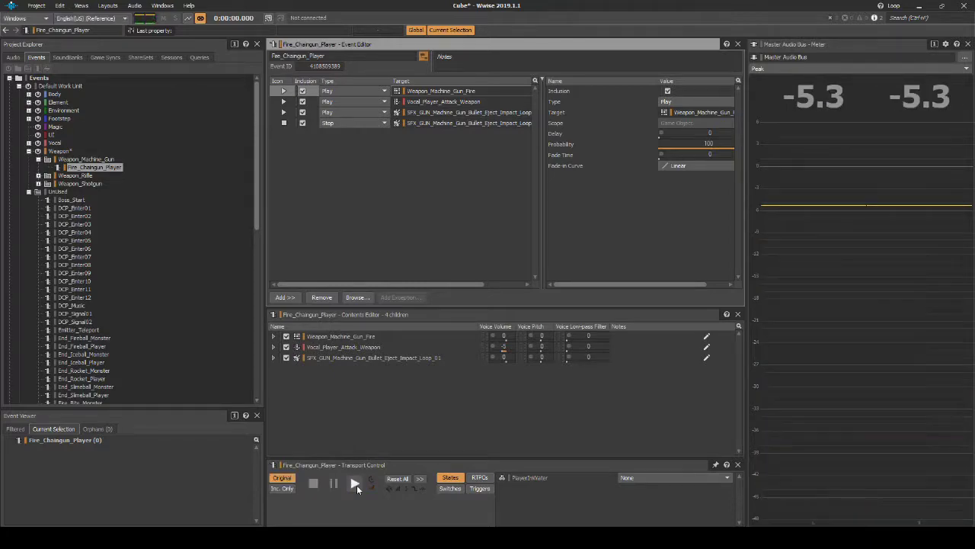
click(355, 484)
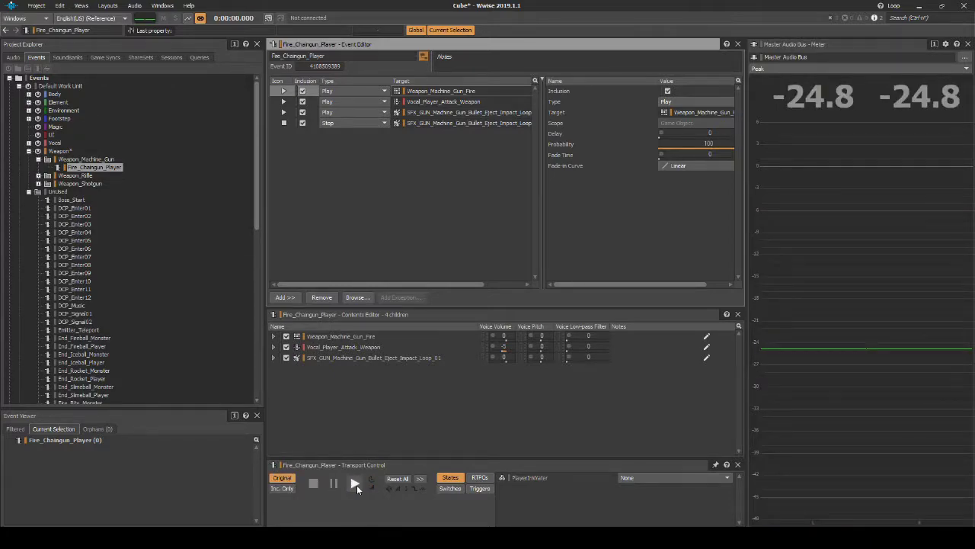
click(355, 484)
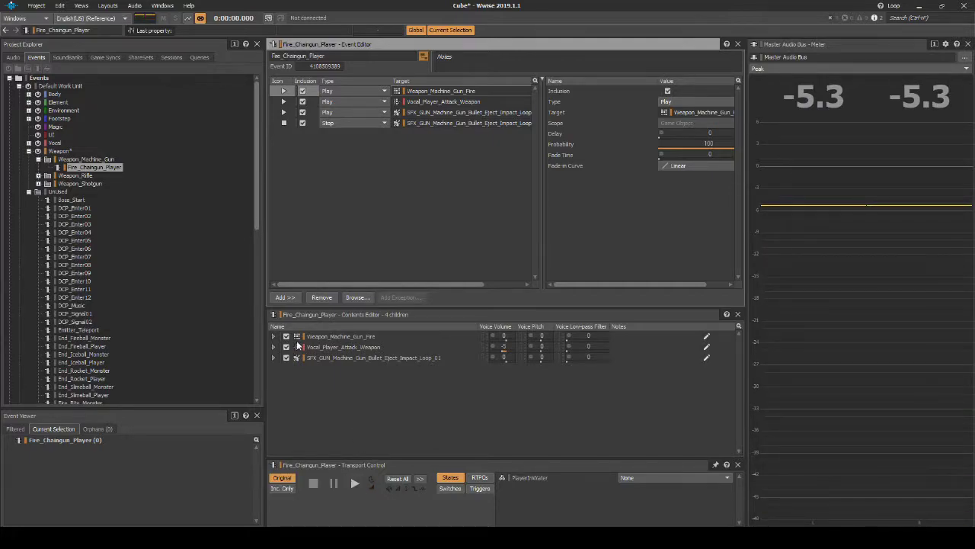
Save the project and generate the selected soundbanks from the SoundBank layout, updating Main.
click(36, 6)
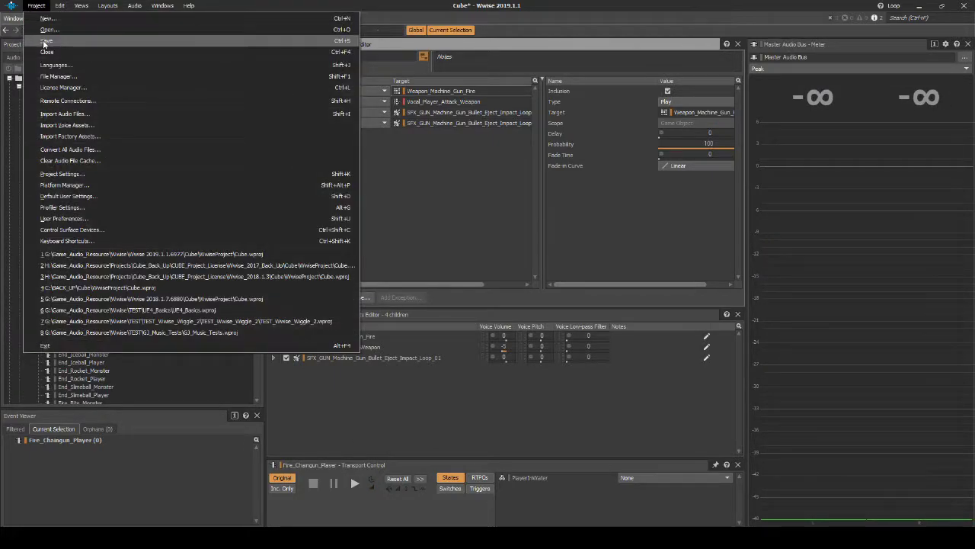
click(44, 44)
click(107, 5)
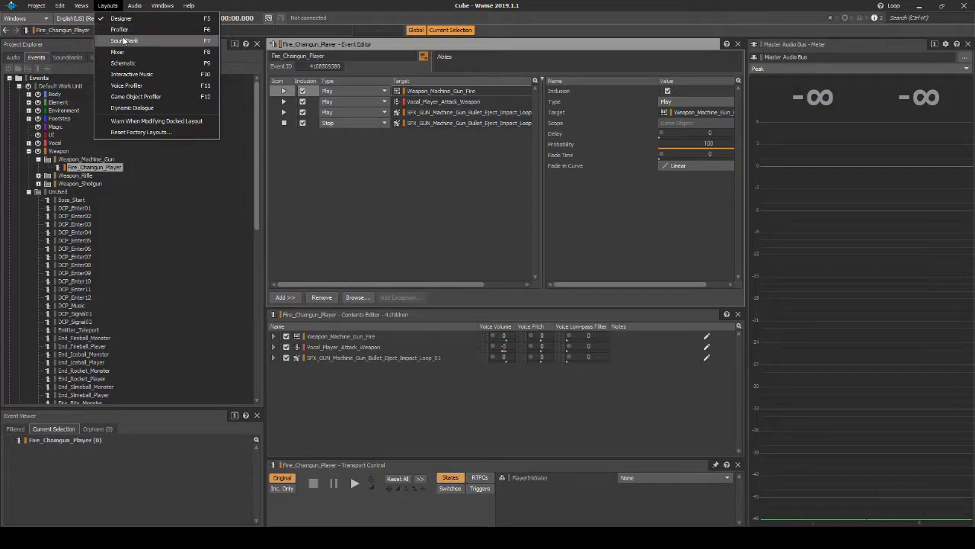
click(172, 45)
click(495, 68)
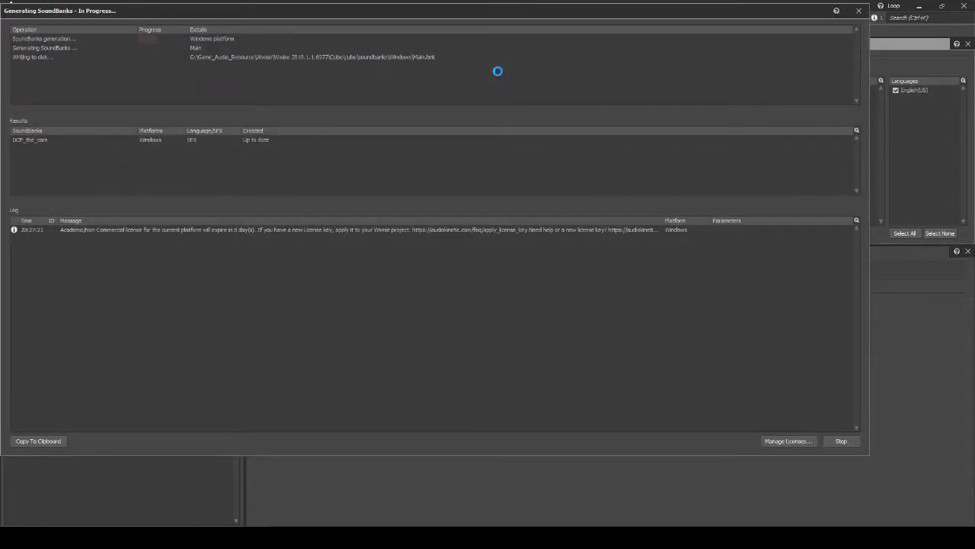
click(842, 440)
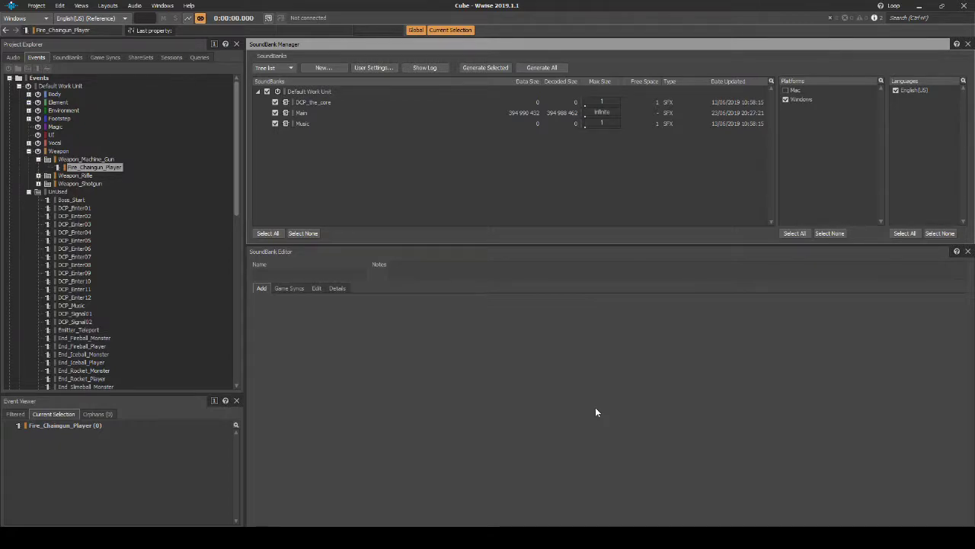
Copy the Weapon_Machine_Gun container in the audio hierarchy.
click(13, 58)
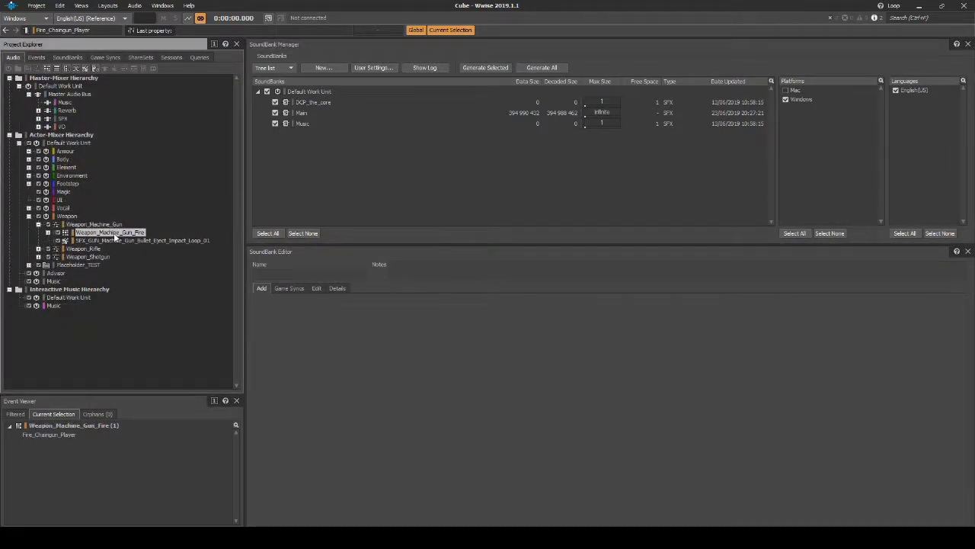
right_click(114, 239)
click(130, 218)
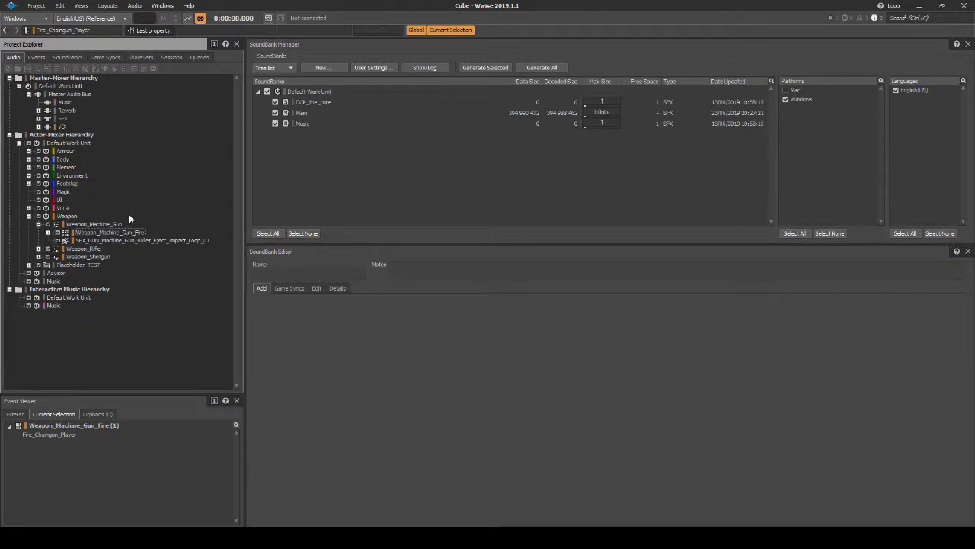
right_click(101, 224)
click(136, 345)
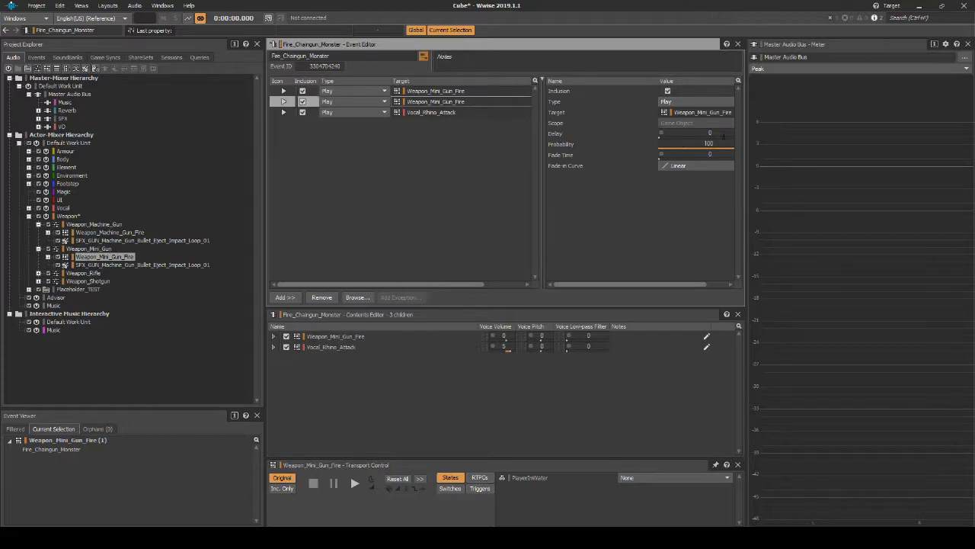
Audition the eject-impact loop, then open the Fire_Chaingun_Monster event in the Event Editor.
click(711, 133)
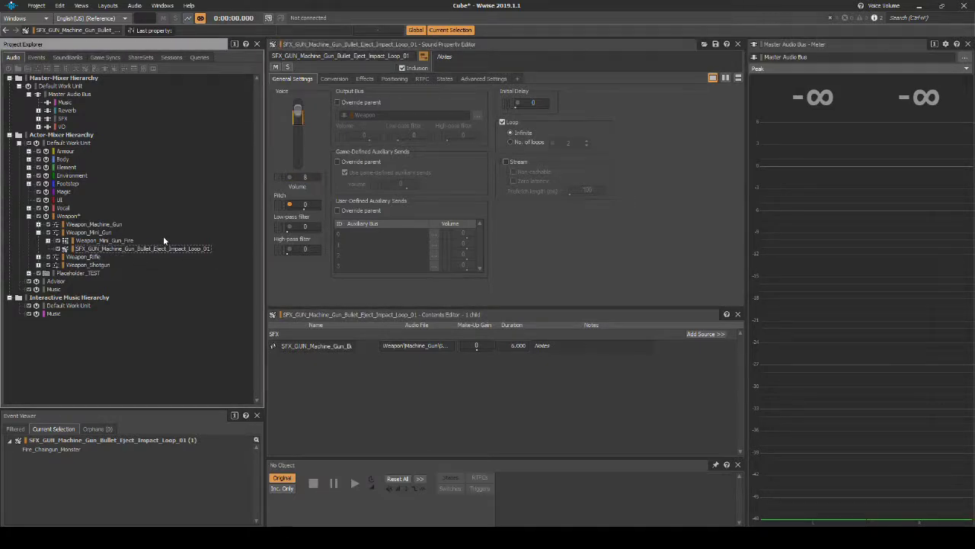
key(space)
key(space)
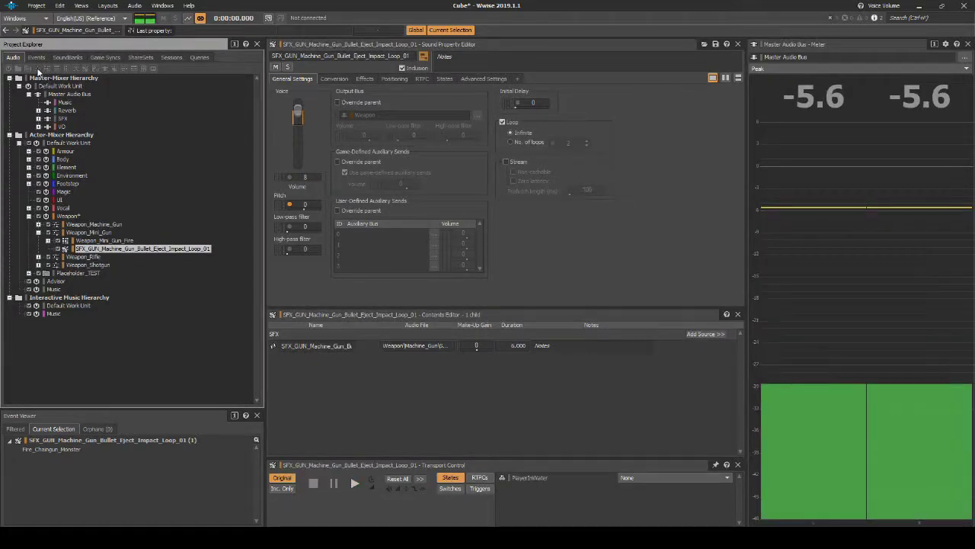
click(35, 58)
click(102, 183)
key(space)
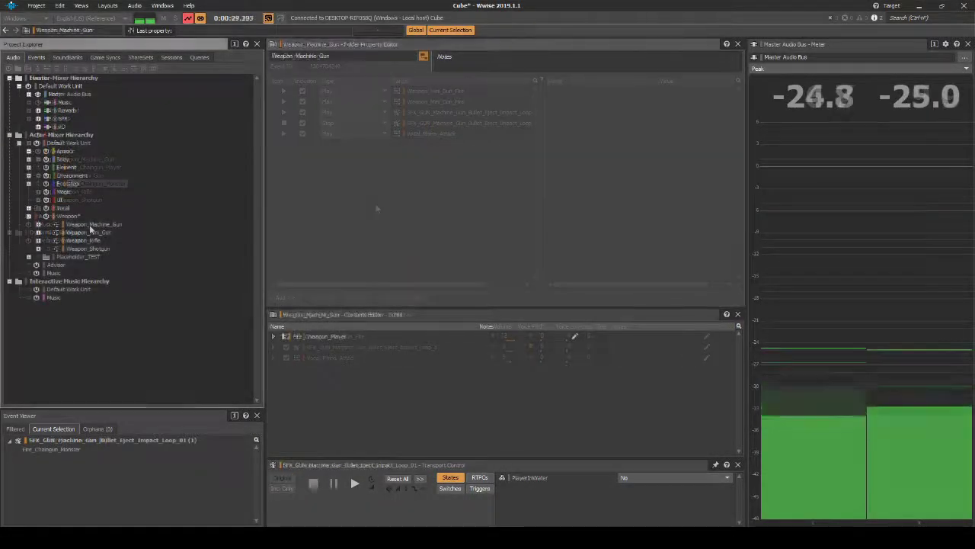
Connect to the local Cube game and solo the Weapon_Machine_Gun actor-mixer.
click(90, 225)
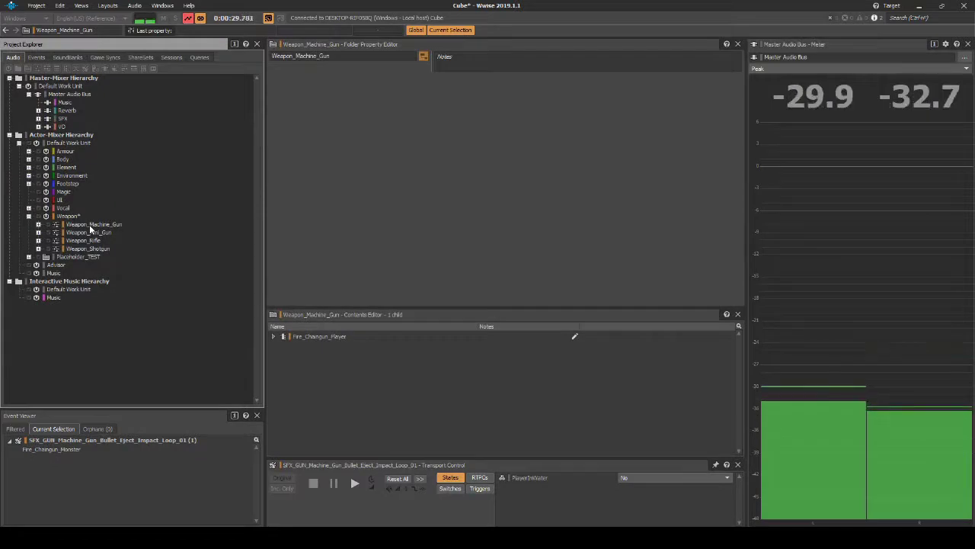
click(92, 225)
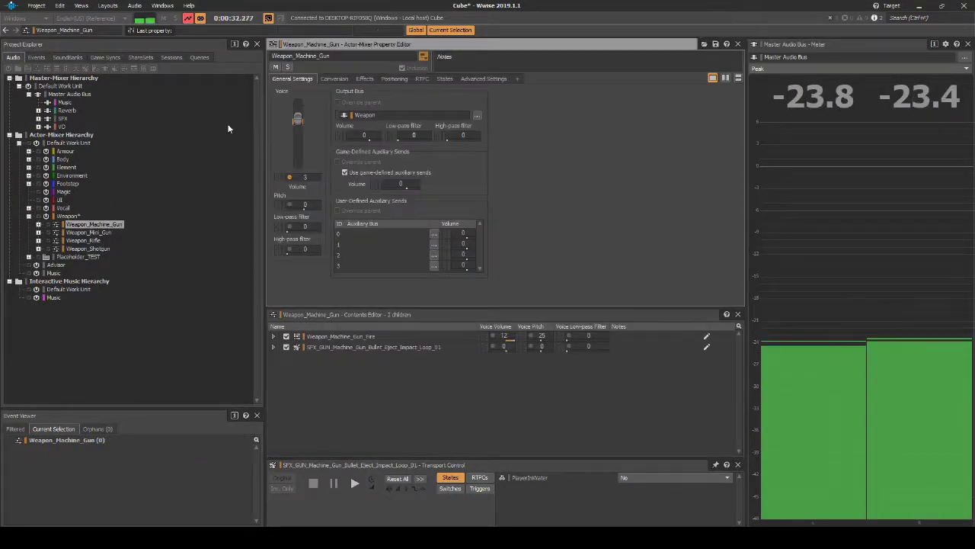
click(288, 67)
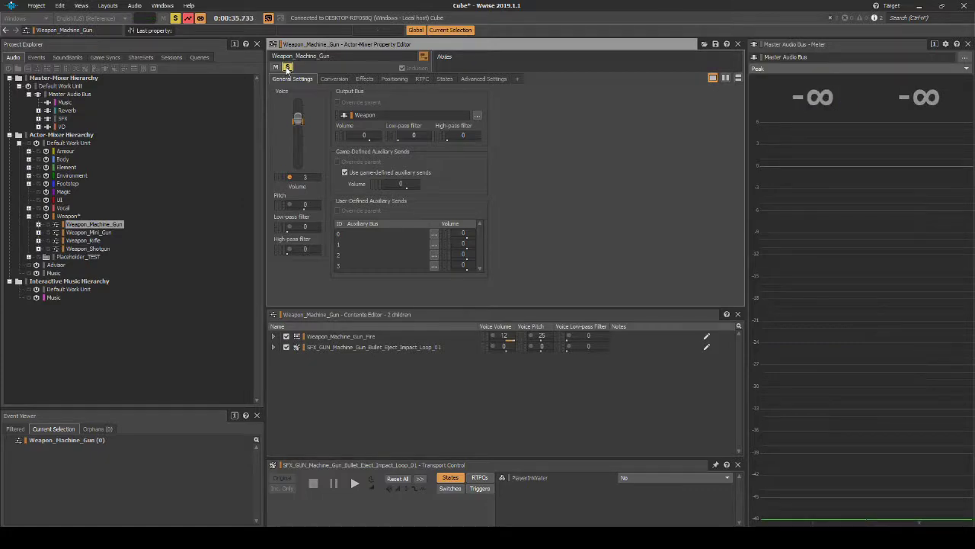
Switch to the Profiler layout and filter the Capture Log to the Weapon_Machine_Gun object.
click(108, 5)
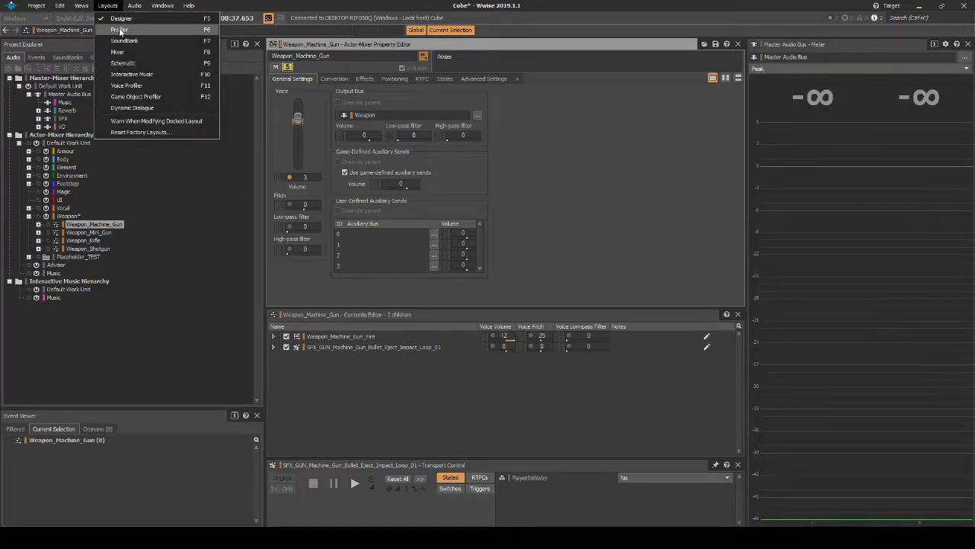
click(120, 30)
click(20, 58)
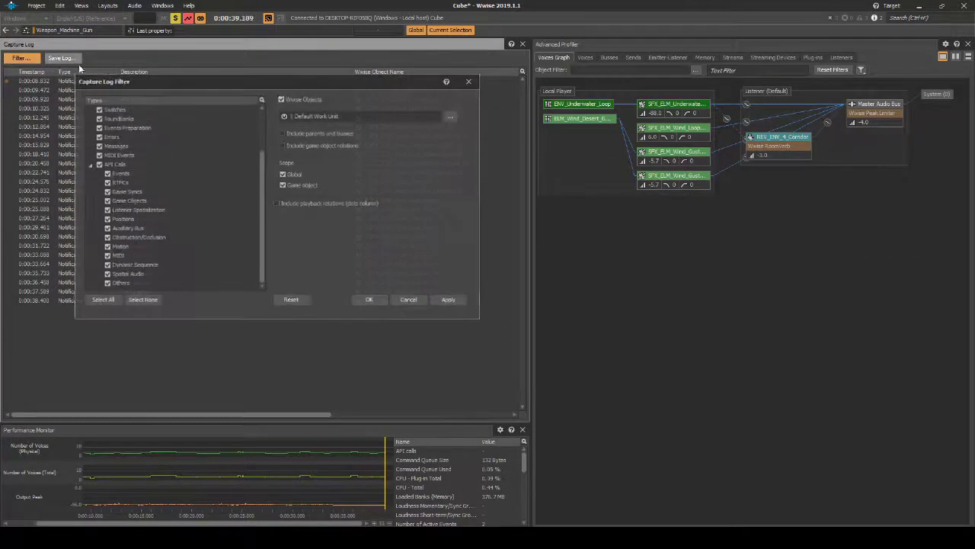
click(449, 117)
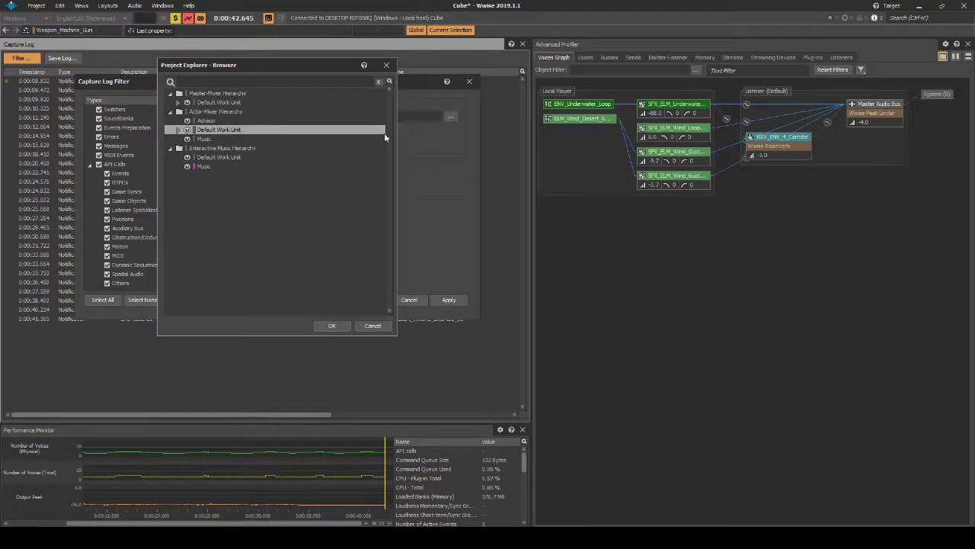
click(178, 130)
click(195, 221)
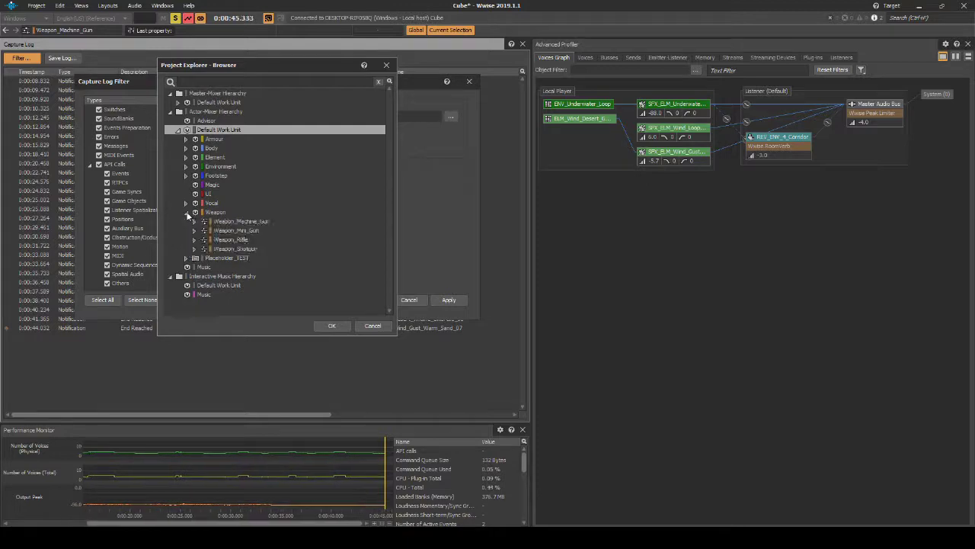
double_click(233, 224)
click(449, 300)
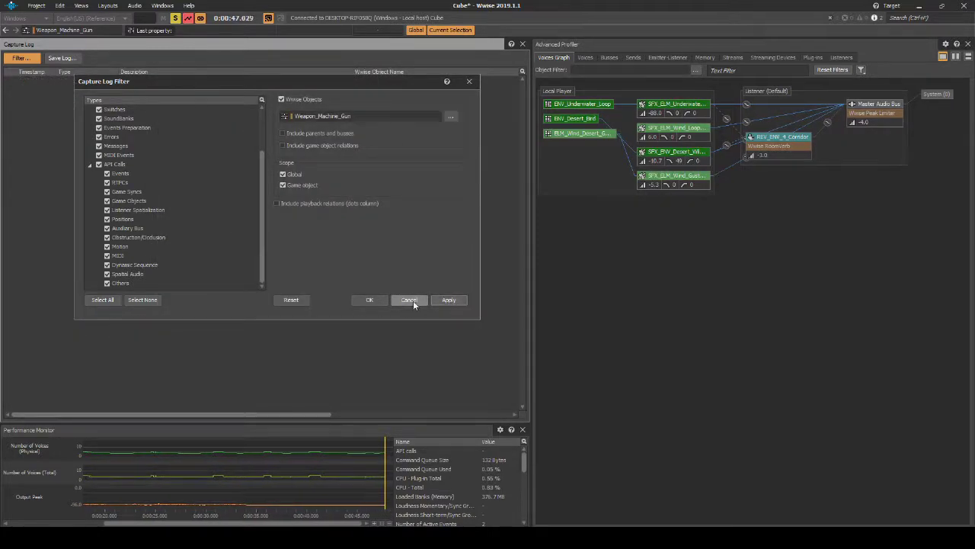
click(378, 300)
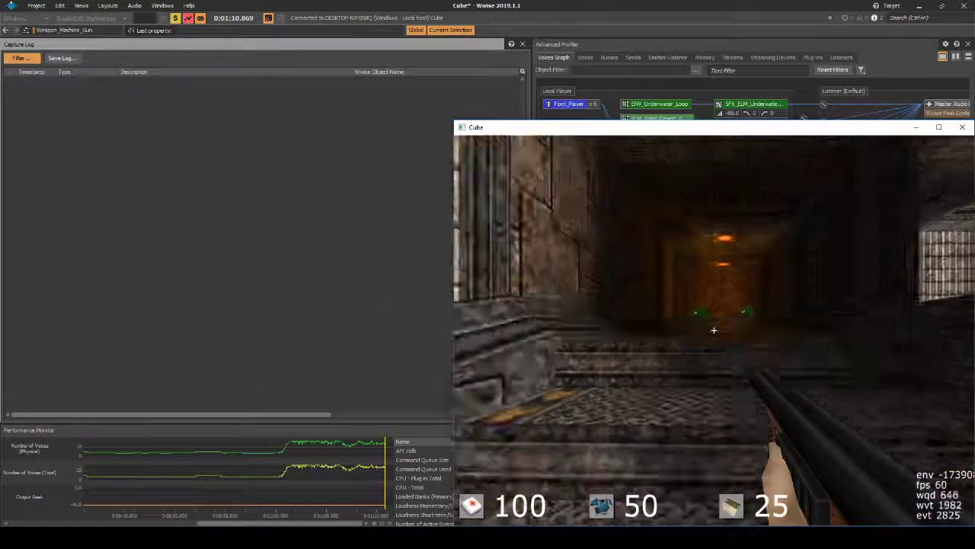
Walk into the courtyard, switch to the chaingun and shoot the monsters across the level.
key(w)
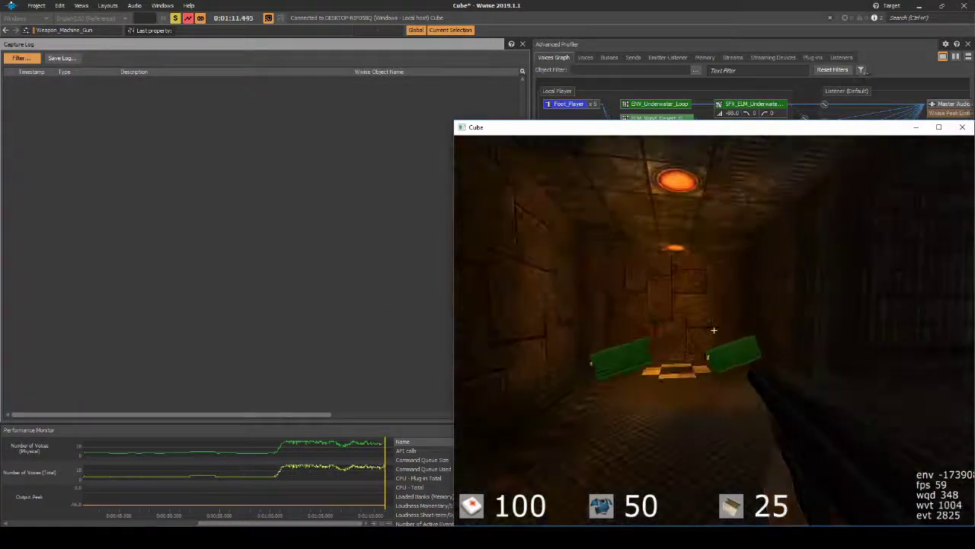
key(w)
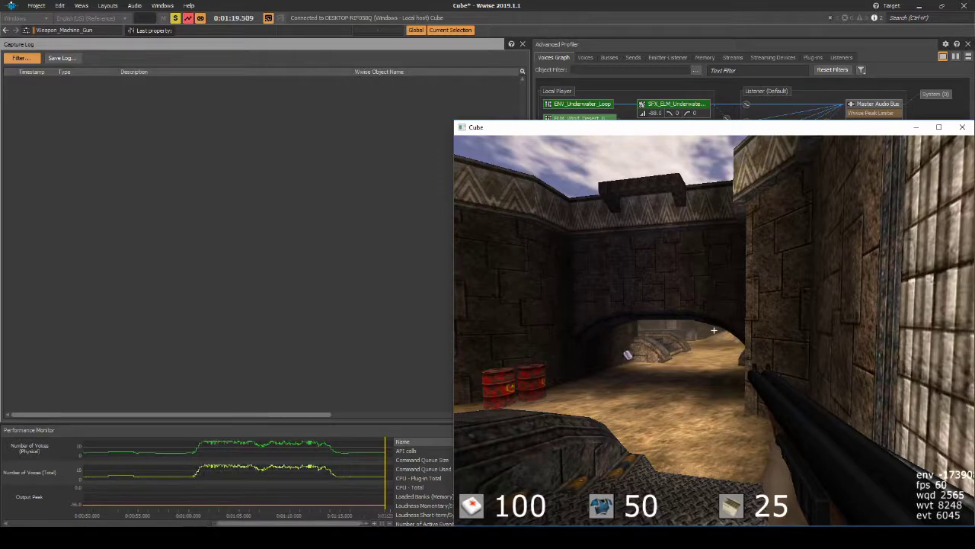
key(2)
click(713, 330)
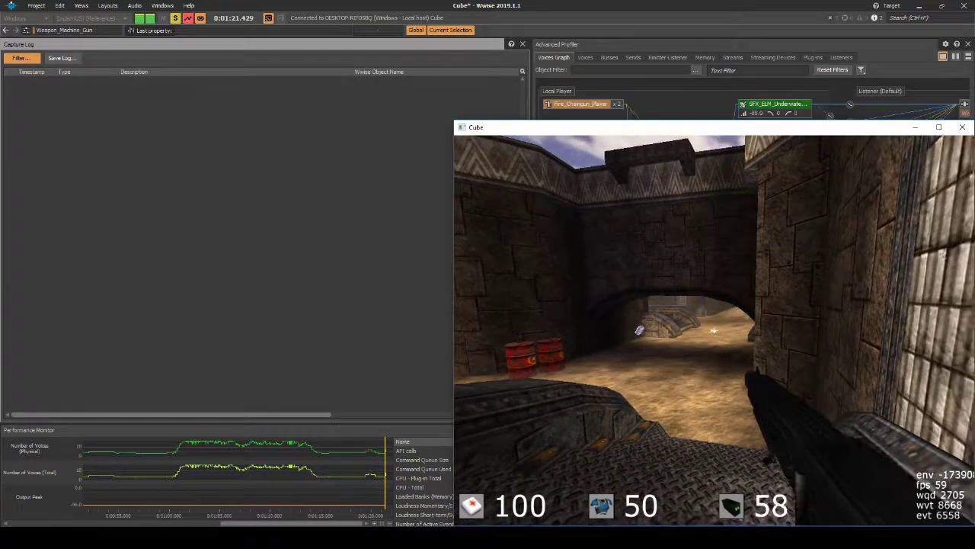
drag(714, 330, 714, 330)
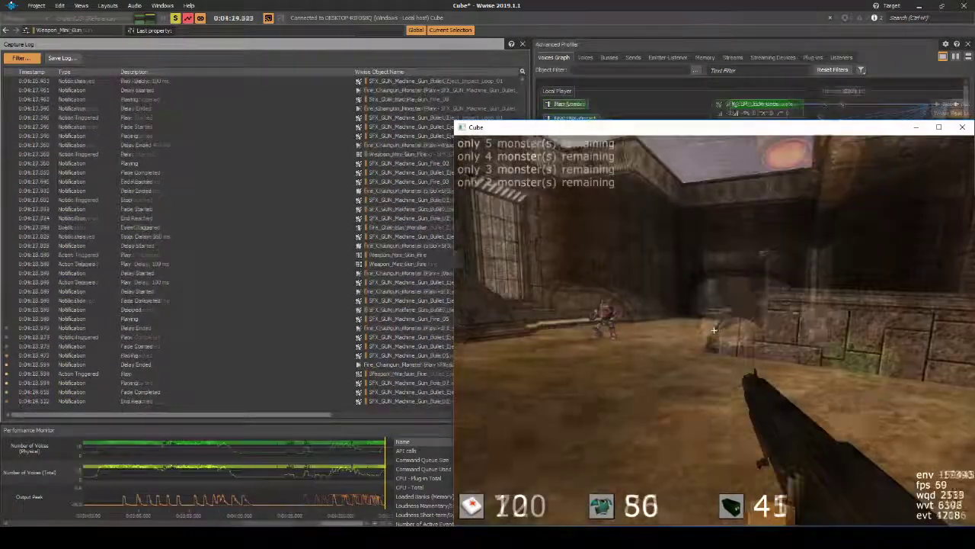
drag(713, 330, 713, 330)
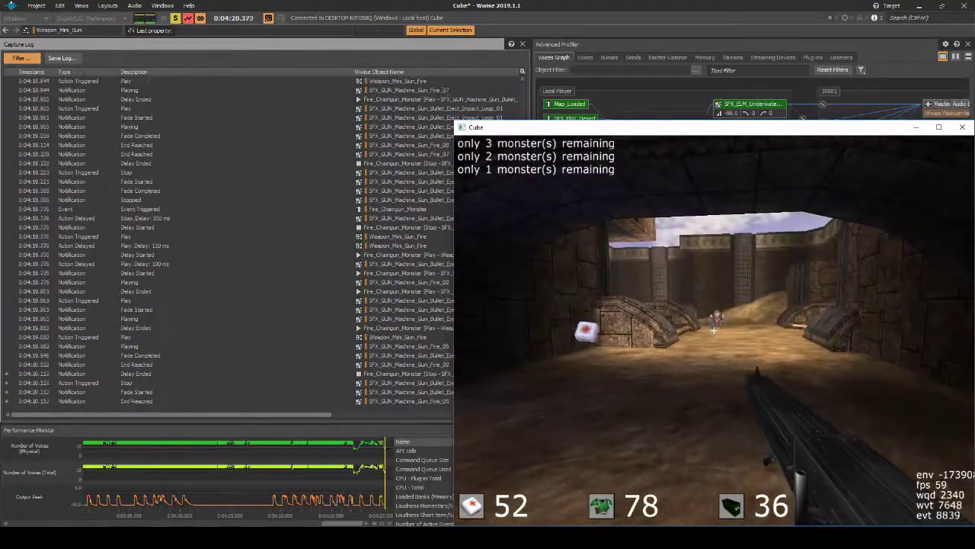
Back into the tunnel archway and bring up Cube's main menu, moving toward Quit.
key(s)
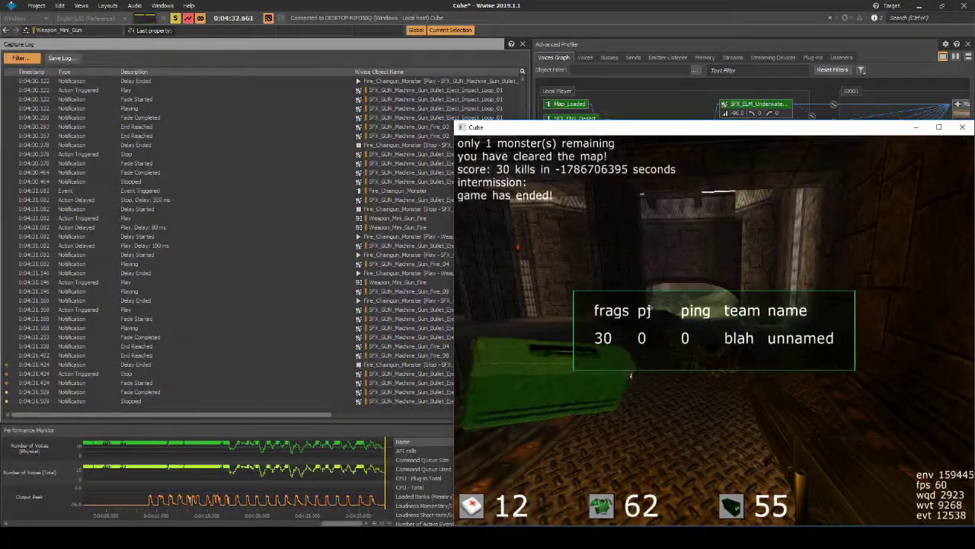
key(Escape)
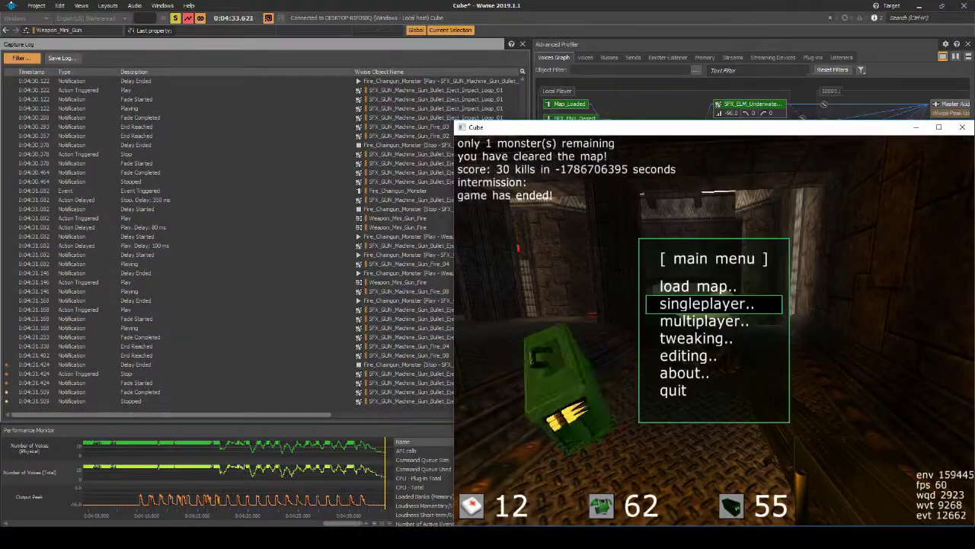
key(Down)
key(Down)
key(Down)
key(Down)
key(Down)
Quit Cube, switch Wwise to the SoundBank layout and generate the selected SoundBanks.
key(Return)
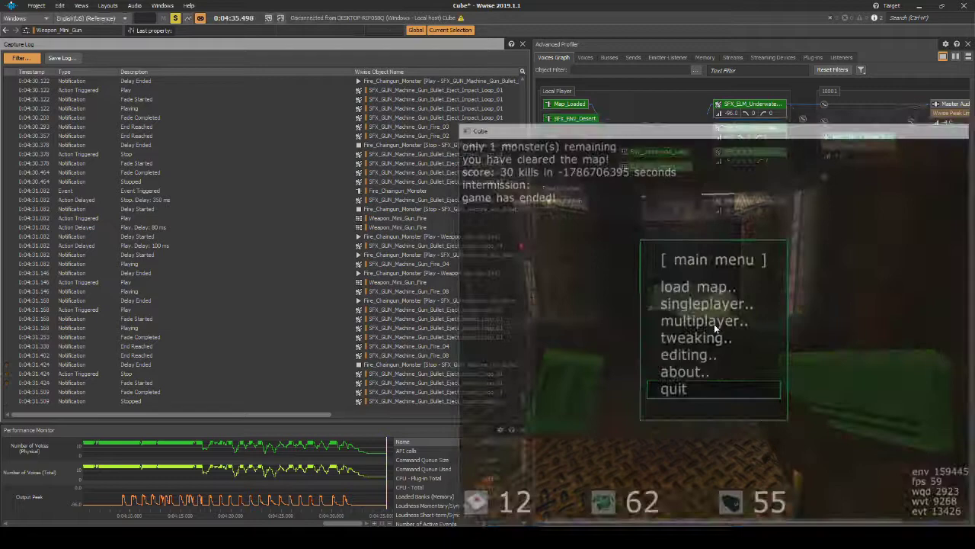
click(36, 5)
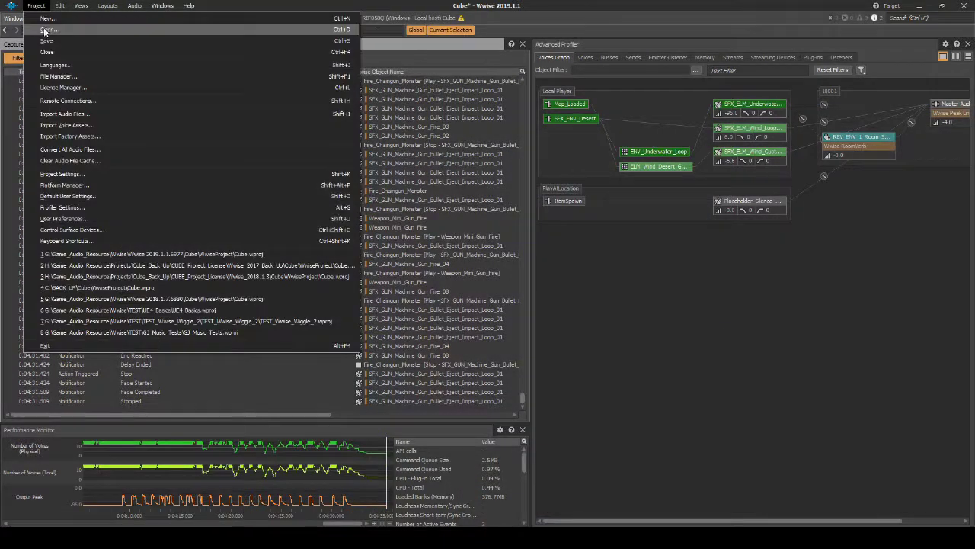
key(Escape)
click(107, 6)
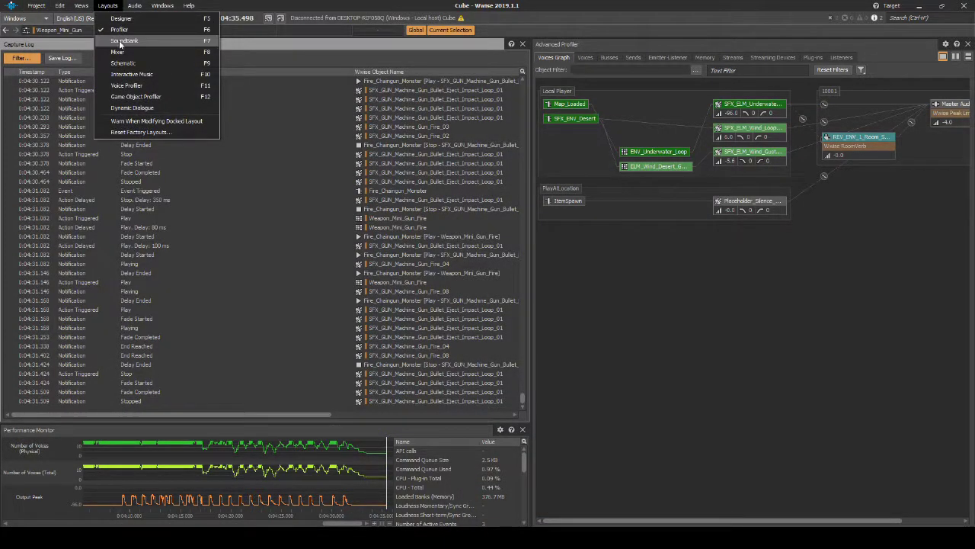
click(115, 34)
click(486, 67)
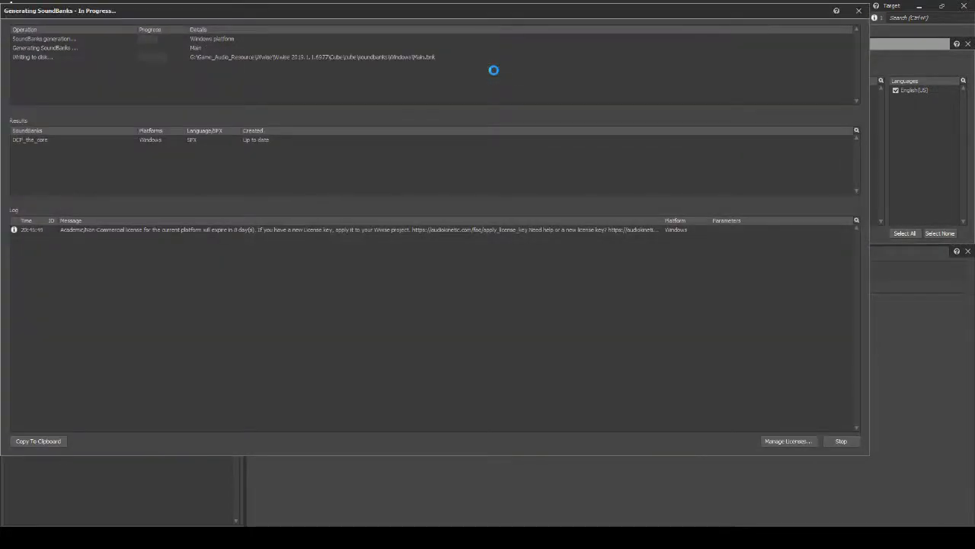
Close the generation results and run an Integrity Report for Windows and English(US).
click(843, 441)
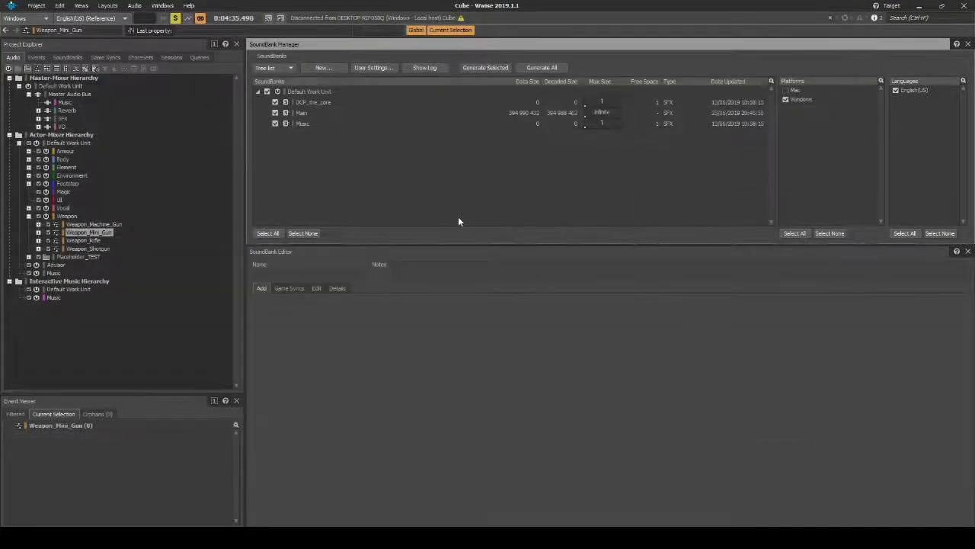
click(81, 6)
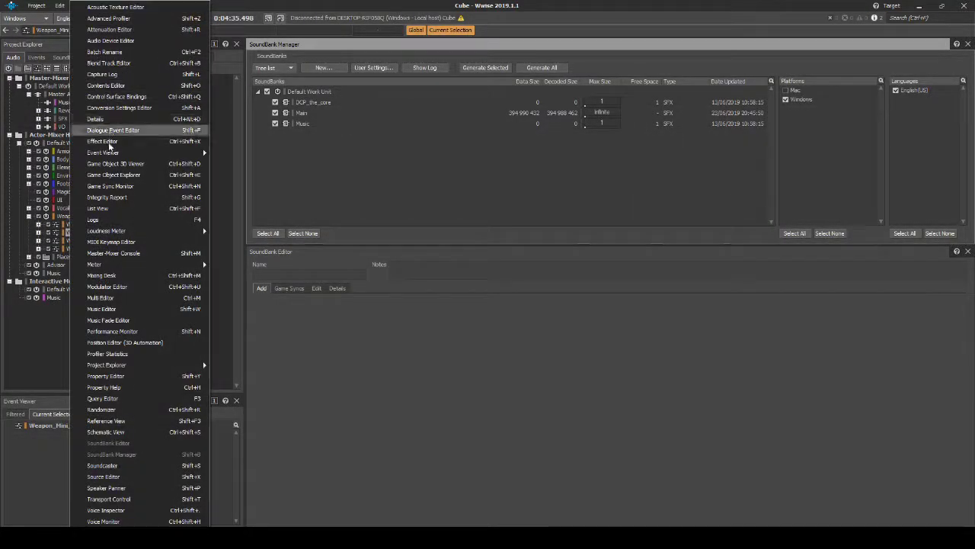
click(137, 210)
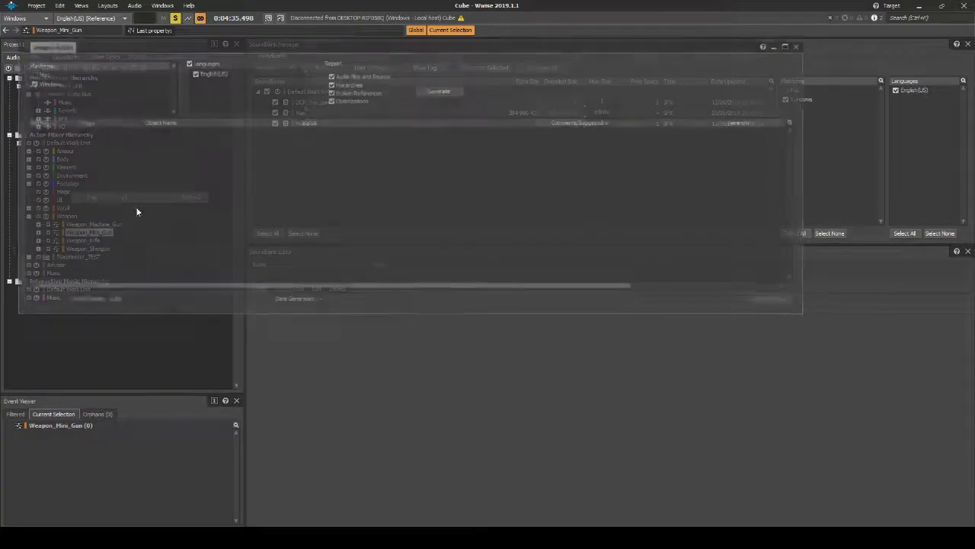
click(451, 90)
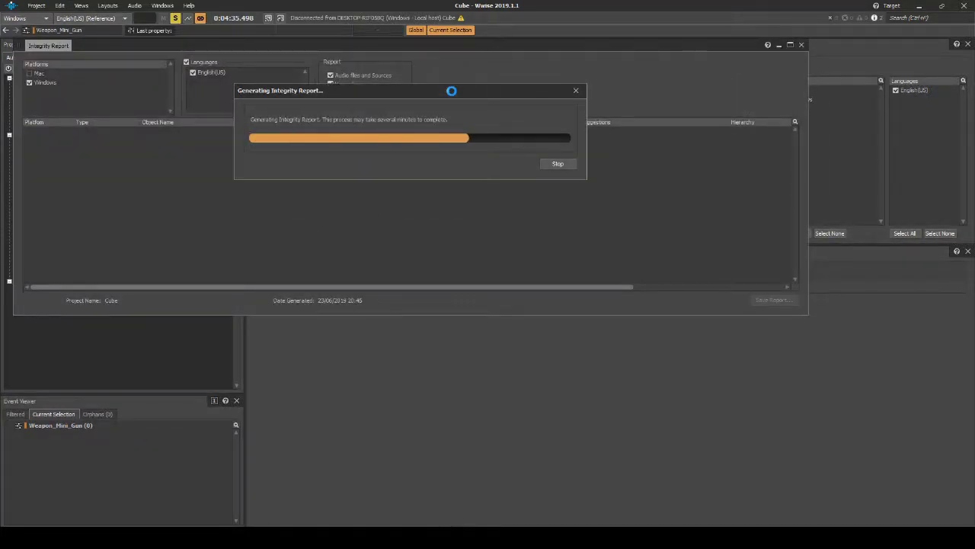